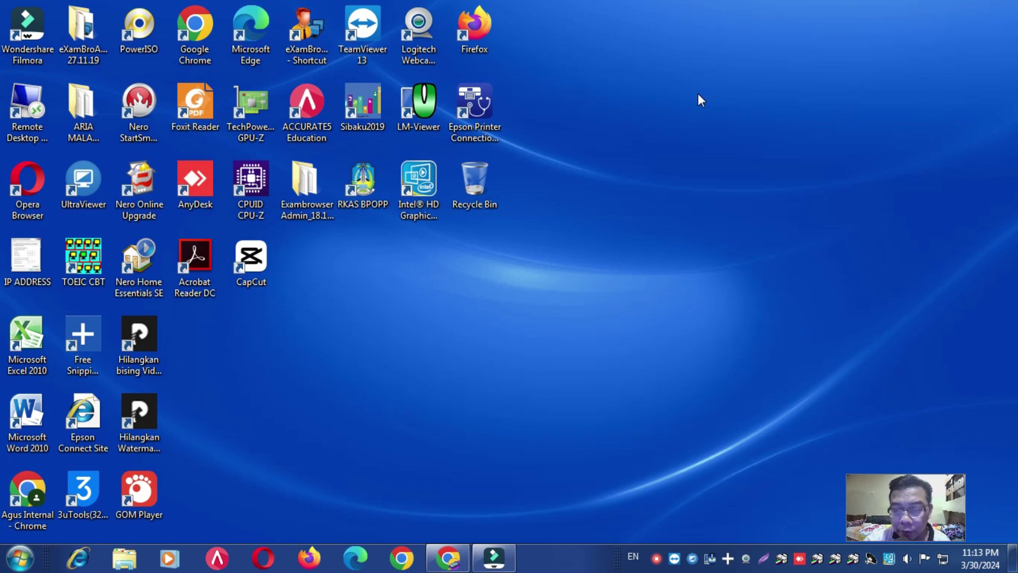
- Return to the ChatGPT chat in Chrome and open a new tab showing the Bing home page
{"action": "left_click", "coordinate": [449, 560]}
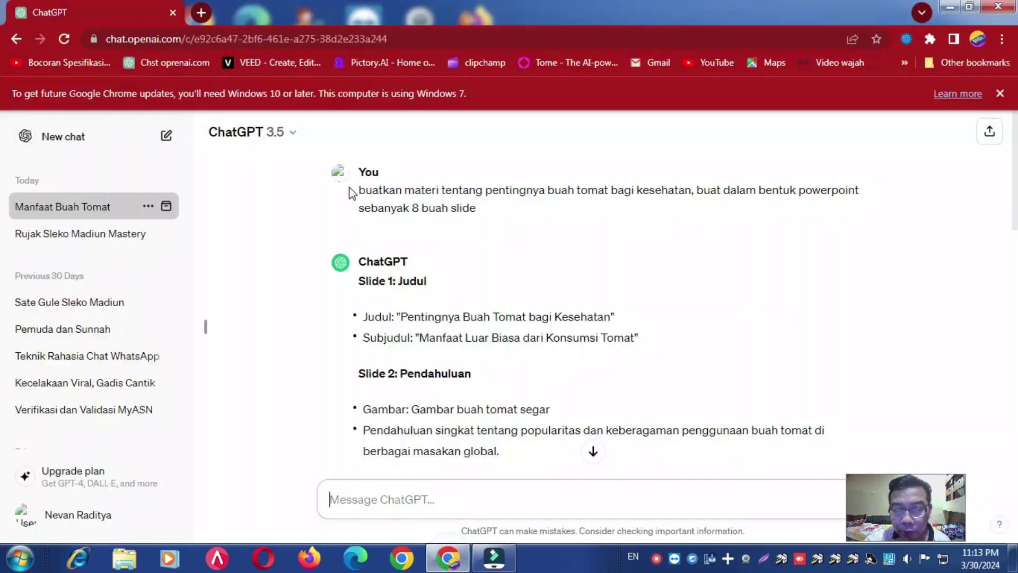
{"action": "key", "text": "ctrl+t"}
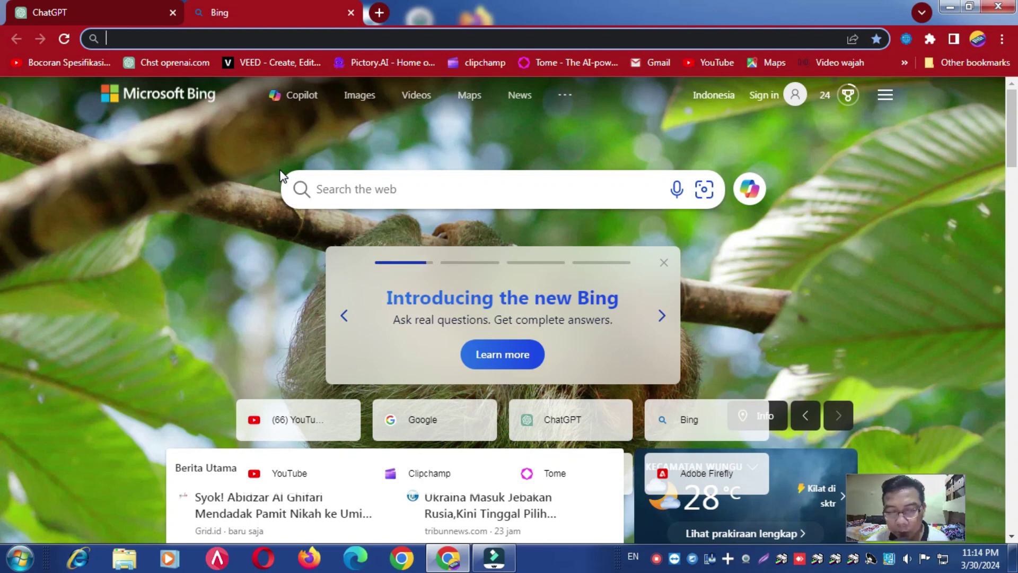
- Launch Word 2010 and paste the eight-slide tomato outline from ChatGPT into Document1
{"action": "left_click", "coordinate": [20, 558]}
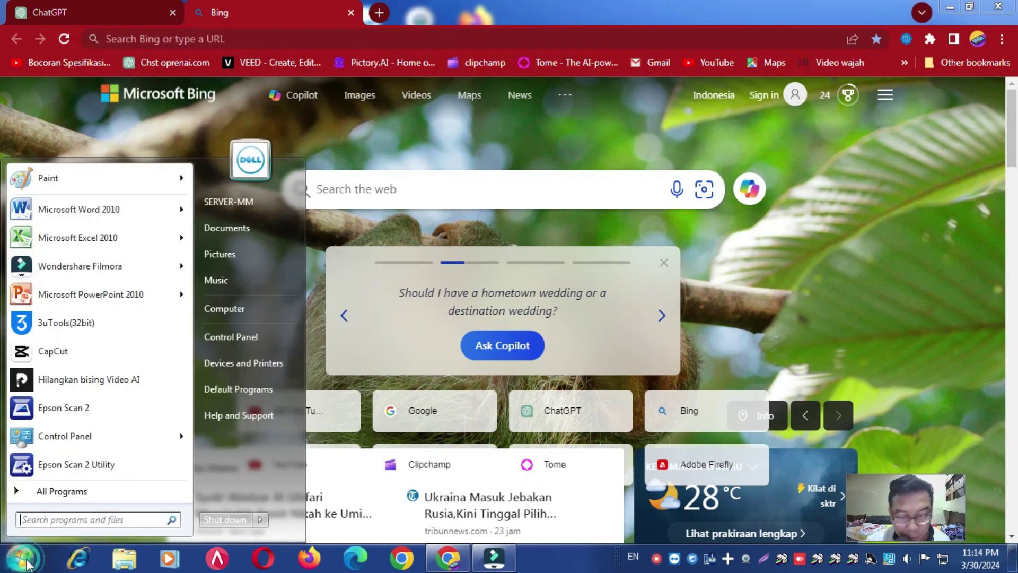
{"action": "left_click", "coordinate": [30, 207]}
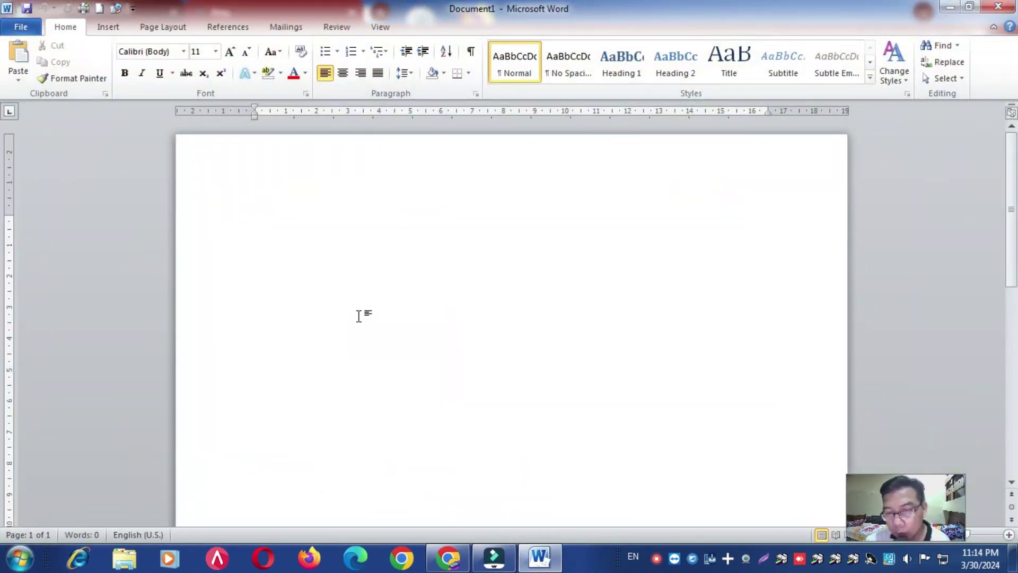
{"action": "key", "text": "ctrl+v"}
{"action": "scroll", "coordinate": [401, 340], "scroll_direction": "up", "scroll_amount": 6}
{"action": "scroll", "coordinate": [398, 343], "scroll_direction": "up", "scroll_amount": 3}
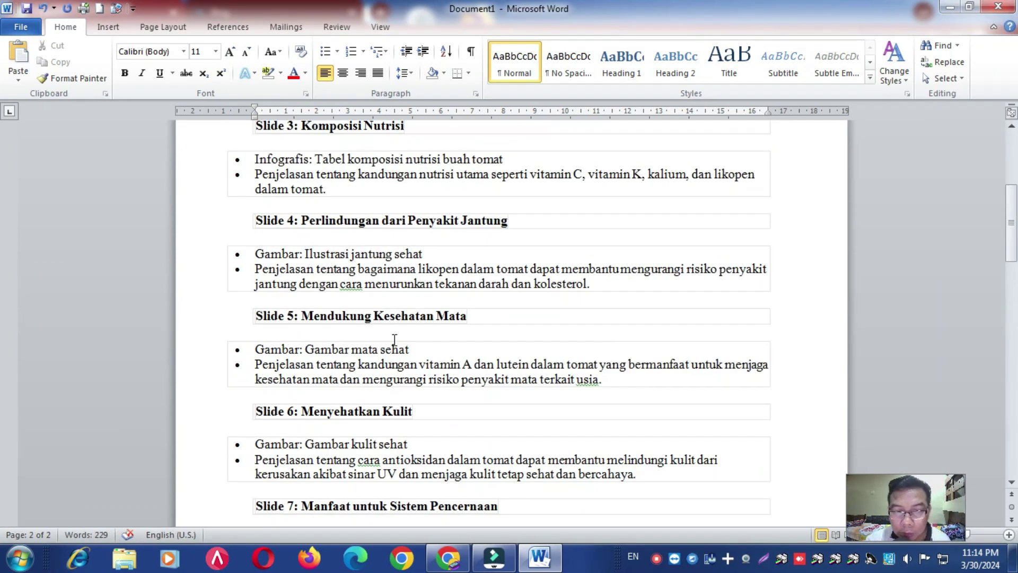
{"action": "scroll", "coordinate": [395, 342], "scroll_direction": "up", "scroll_amount": 2}
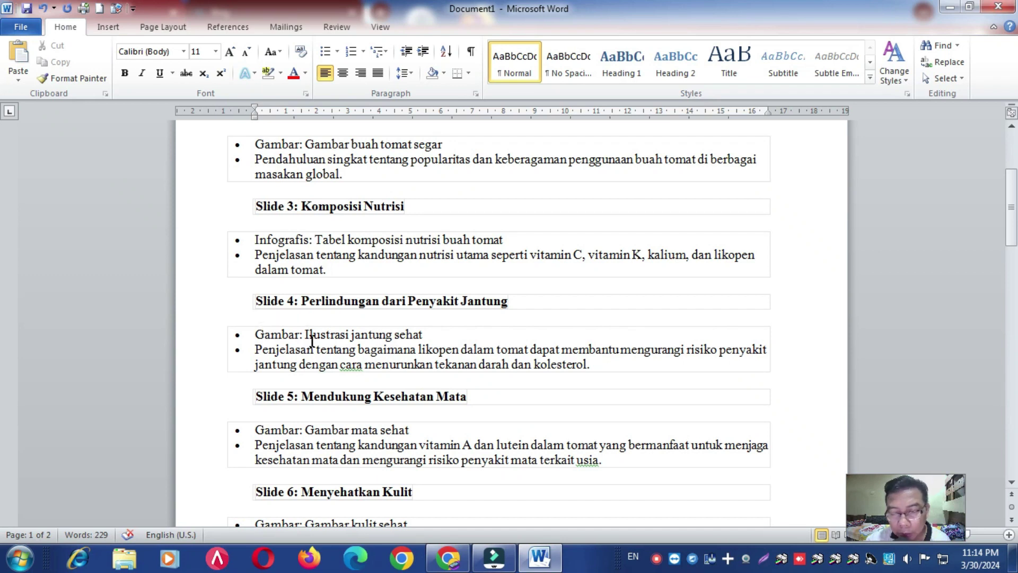
{"action": "scroll", "coordinate": [340, 370], "scroll_direction": "up", "scroll_amount": 3}
{"action": "scroll", "coordinate": [341, 370], "scroll_direction": "up", "scroll_amount": 3}
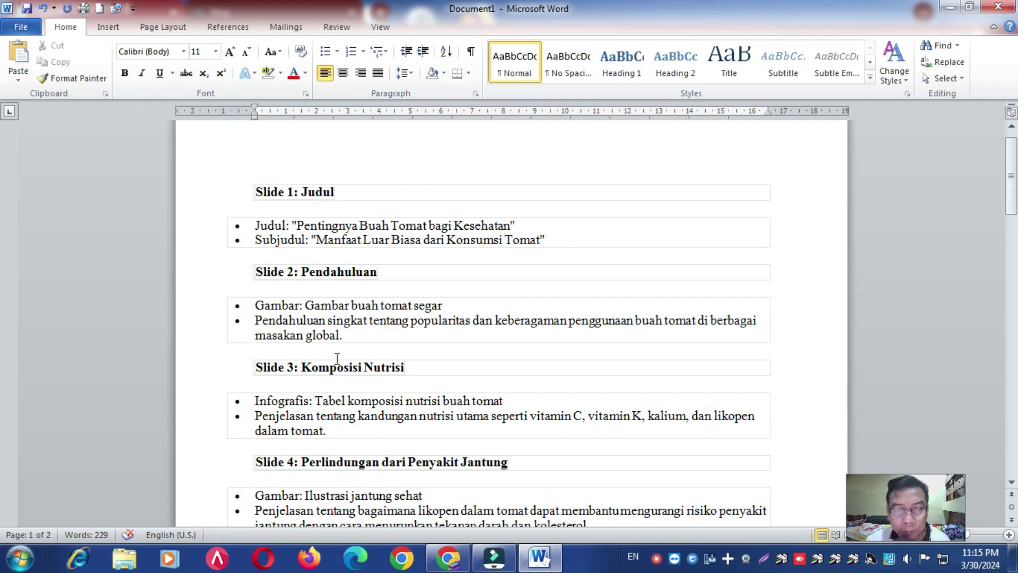
{"action": "scroll", "coordinate": [337, 358], "scroll_direction": "up", "scroll_amount": 1}
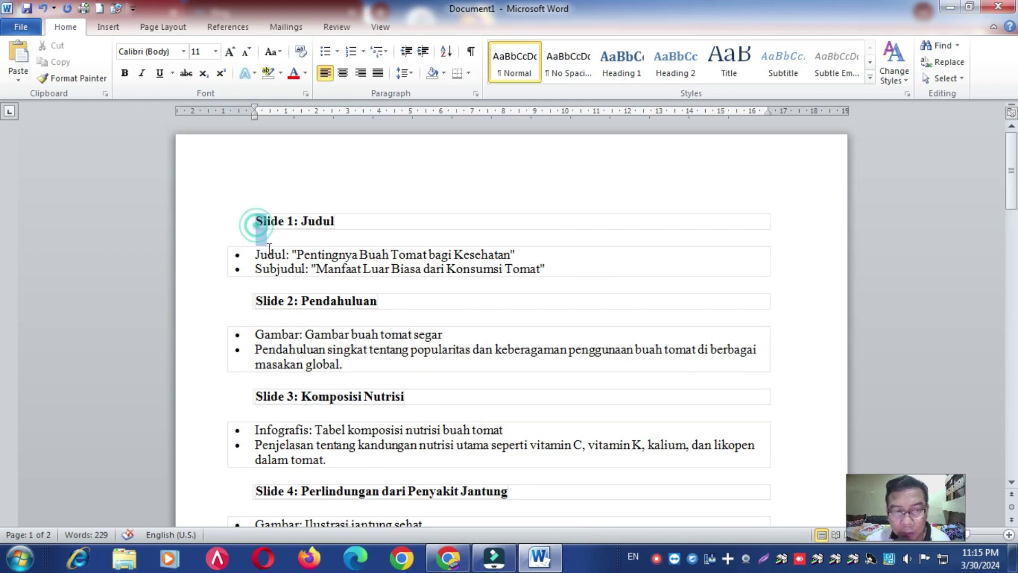
- Delete the Slide 1 heading with its Judul and Subjudul lines, and the Slide 2 label
{"action": "left_click_drag", "start_coordinate": [257, 223], "coordinate": [294, 354]}
{"action": "scroll", "coordinate": [294, 354], "scroll_direction": "down", "scroll_amount": 3}
{"action": "scroll", "coordinate": [294, 354], "scroll_direction": "down", "scroll_amount": 4}
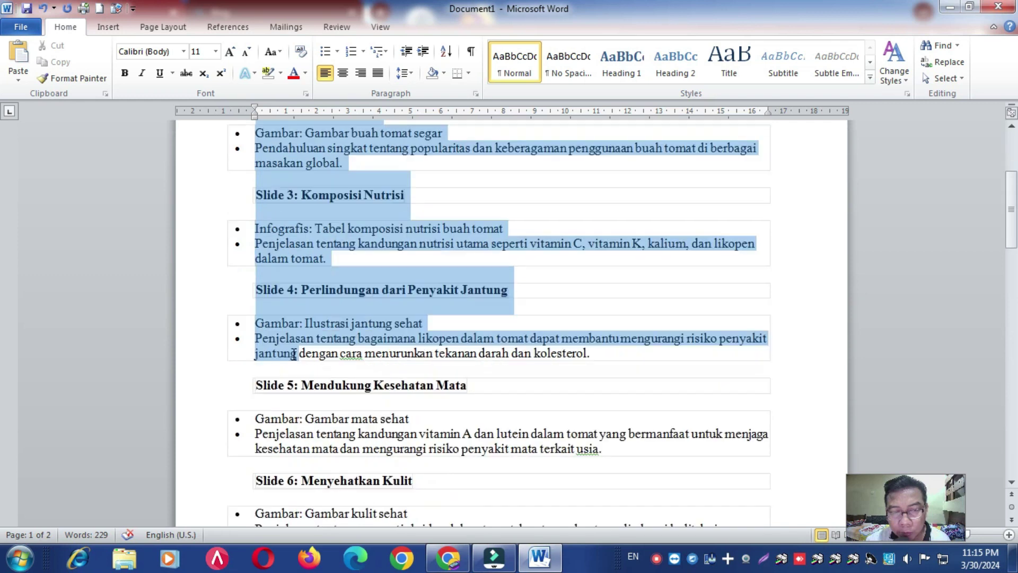
{"action": "scroll", "coordinate": [293, 354], "scroll_direction": "down", "scroll_amount": 6}
{"action": "scroll", "coordinate": [291, 353], "scroll_direction": "down", "scroll_amount": 2}
{"action": "scroll", "coordinate": [291, 353], "scroll_direction": "down", "scroll_amount": 3}
{"action": "scroll", "coordinate": [291, 353], "scroll_direction": "down", "scroll_amount": 1}
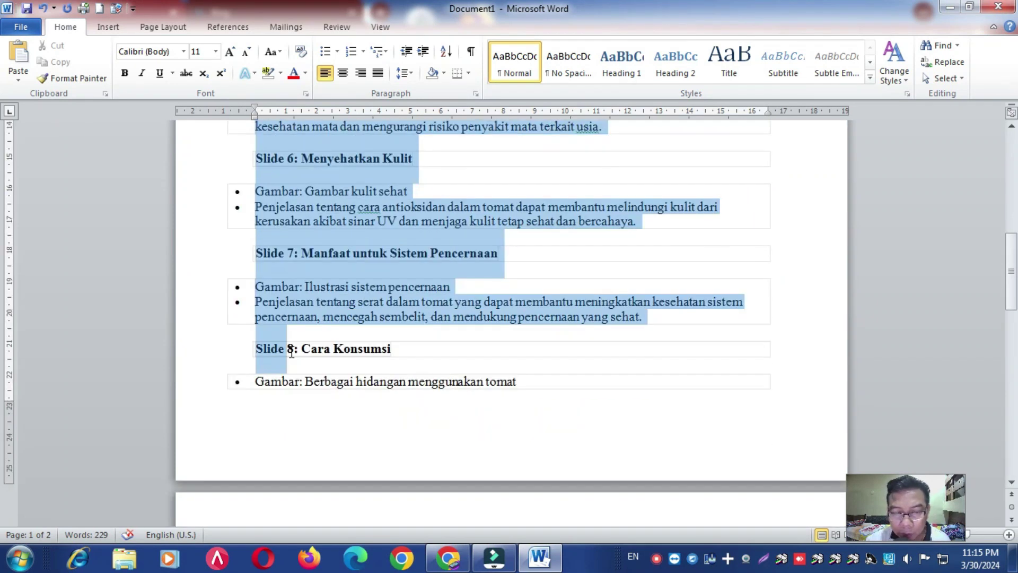
{"action": "scroll", "coordinate": [291, 353], "scroll_direction": "down", "scroll_amount": 1}
{"action": "scroll", "coordinate": [291, 353], "scroll_direction": "down", "scroll_amount": 2}
{"action": "scroll", "coordinate": [291, 353], "scroll_direction": "down", "scroll_amount": 3}
{"action": "scroll", "coordinate": [291, 352], "scroll_direction": "up", "scroll_amount": 3}
{"action": "scroll", "coordinate": [291, 352], "scroll_direction": "up", "scroll_amount": 8}
{"action": "scroll", "coordinate": [291, 352], "scroll_direction": "up", "scroll_amount": 7}
{"action": "scroll", "coordinate": [291, 351], "scroll_direction": "up", "scroll_amount": 4}
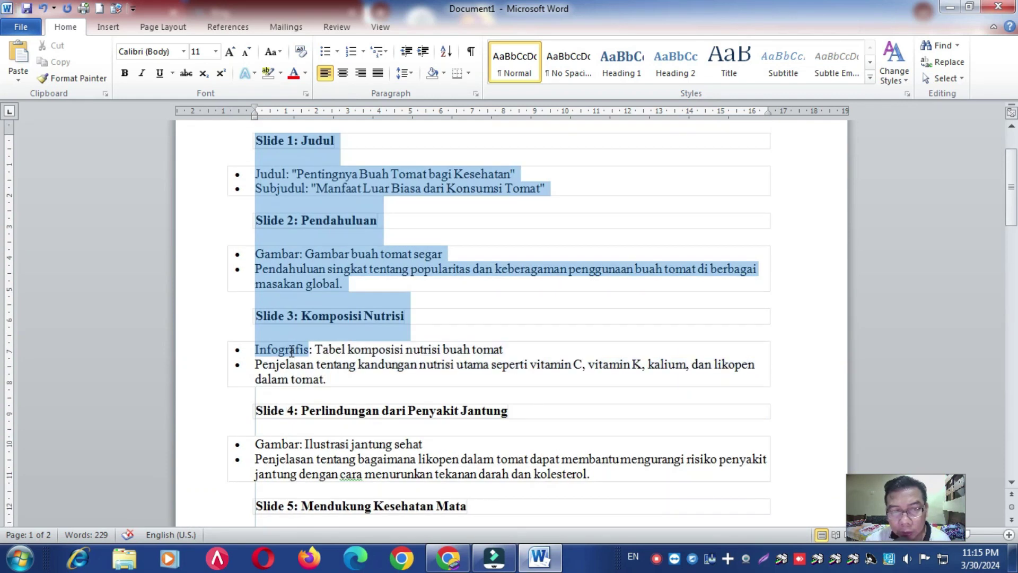
{"action": "left_click_drag", "start_coordinate": [291, 351], "coordinate": [291, 352]}
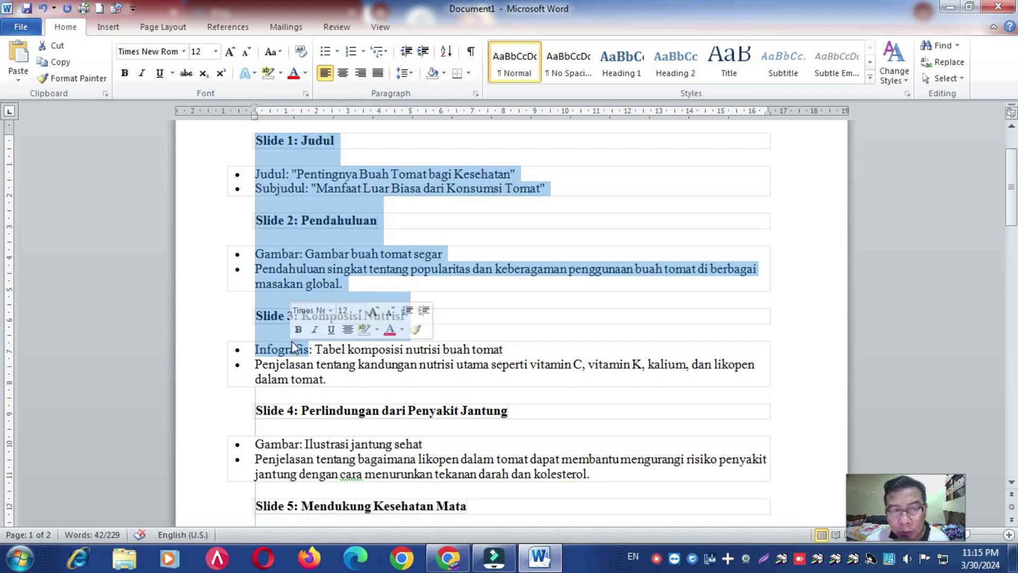
{"action": "left_click", "coordinate": [312, 237]}
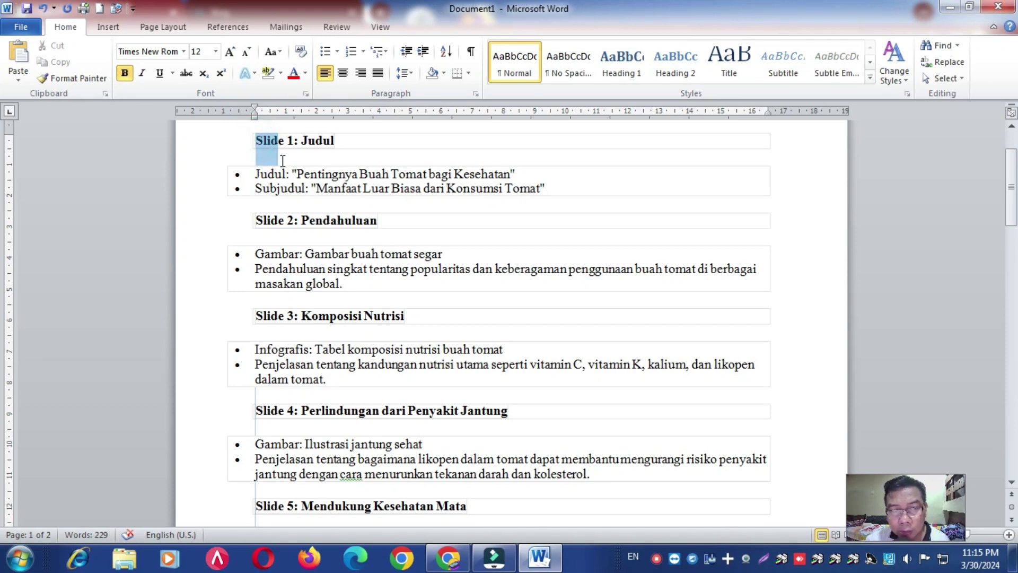
{"action": "left_click_drag", "start_coordinate": [257, 140], "coordinate": [298, 173]}
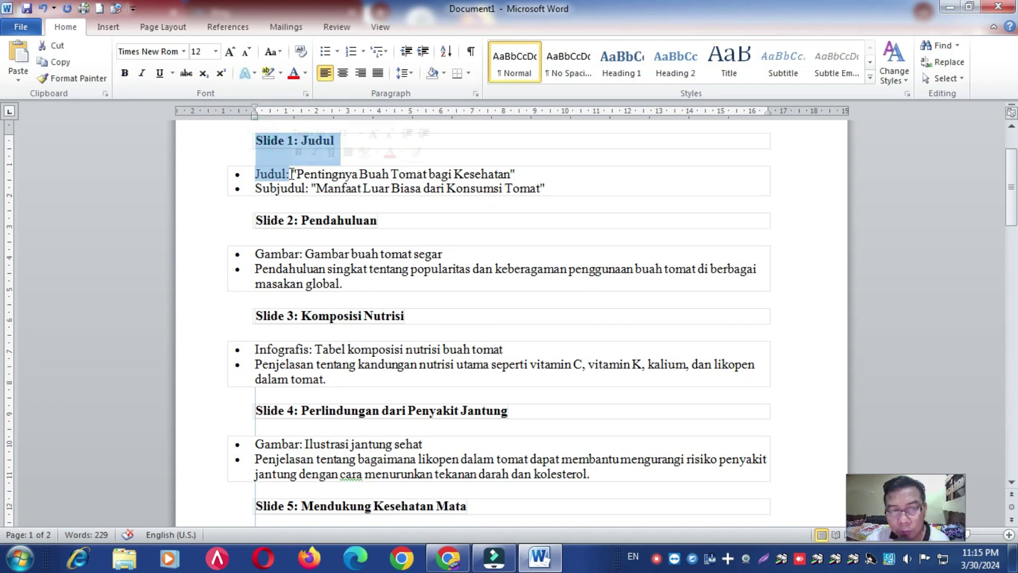
{"action": "key", "text": "Delete"}
{"action": "left_click_drag", "start_coordinate": [256, 155], "coordinate": [571, 154]}
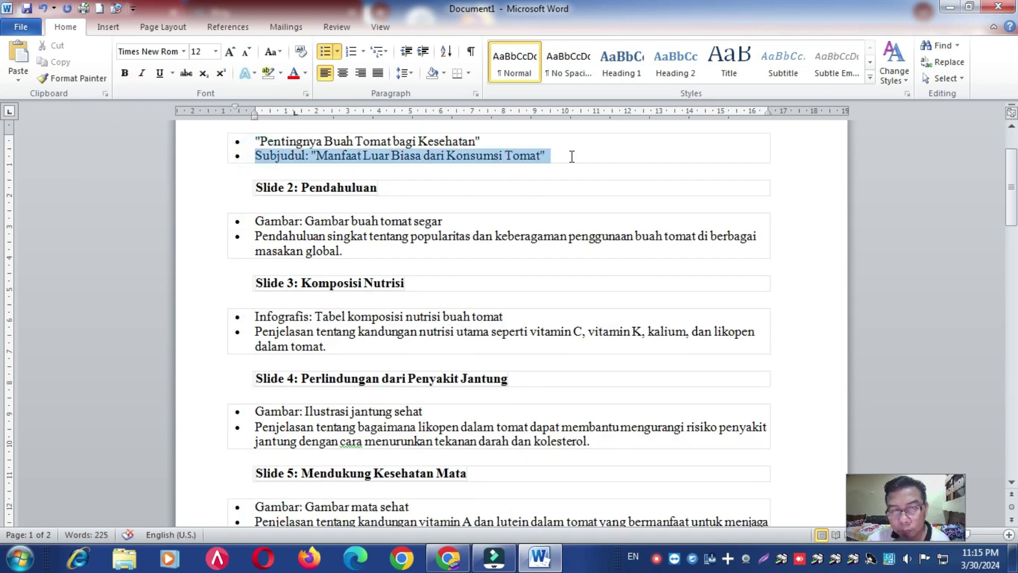
{"action": "key", "text": "Delete"}
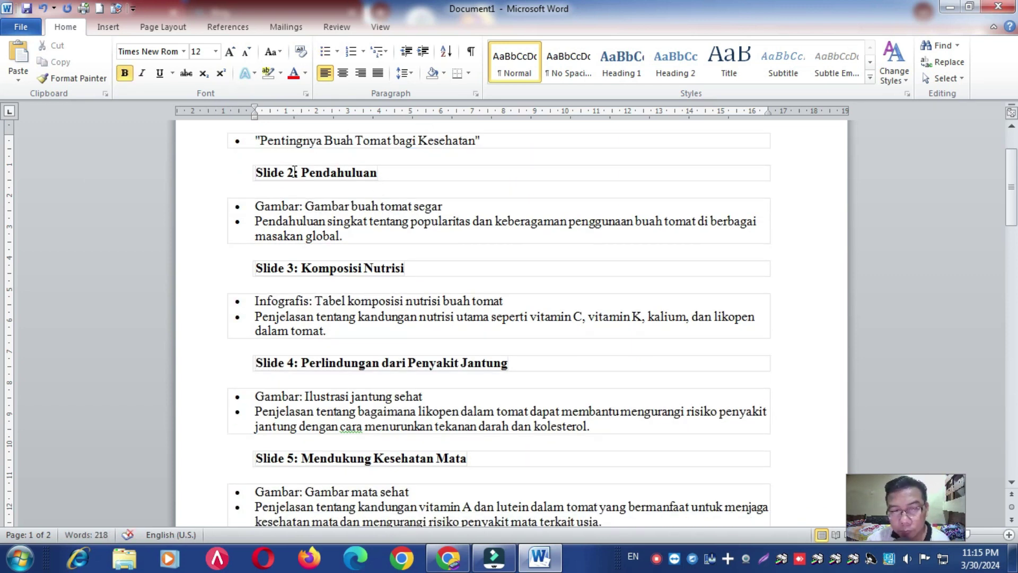
{"action": "left_click_drag", "start_coordinate": [295, 170], "coordinate": [264, 172]}
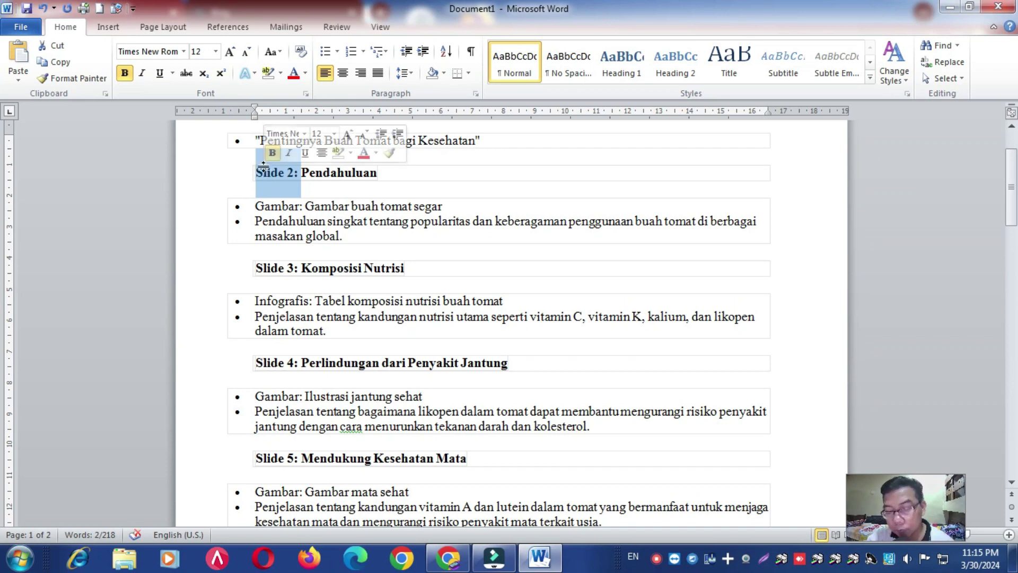
{"action": "key", "text": "Delete"}
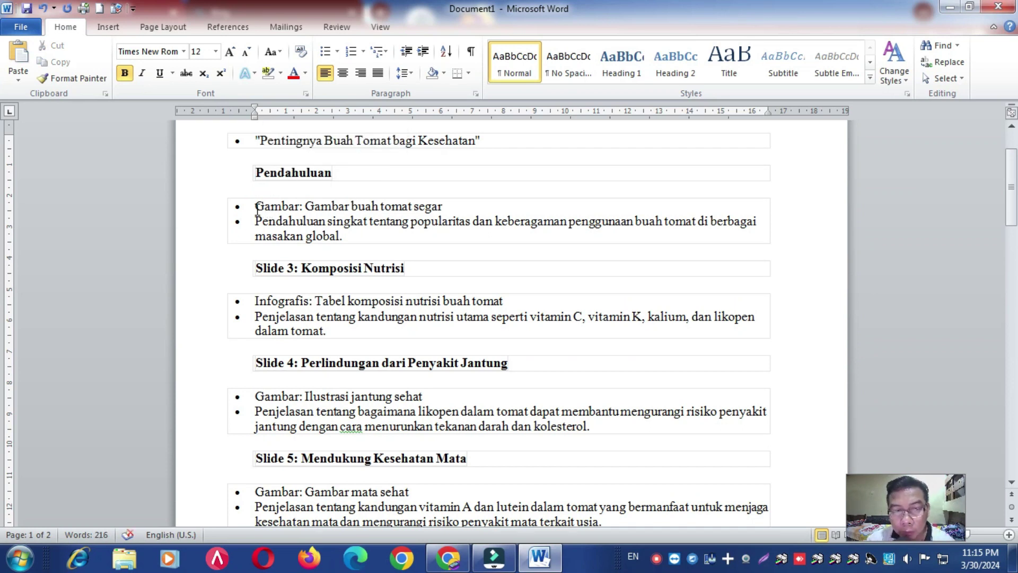
- Delete the Pendahuluan Gambar line, Infografis line, Ilustrasi jantung sehat line and the Slide 3 and 4 labels
{"action": "left_click_drag", "start_coordinate": [256, 208], "coordinate": [448, 207]}
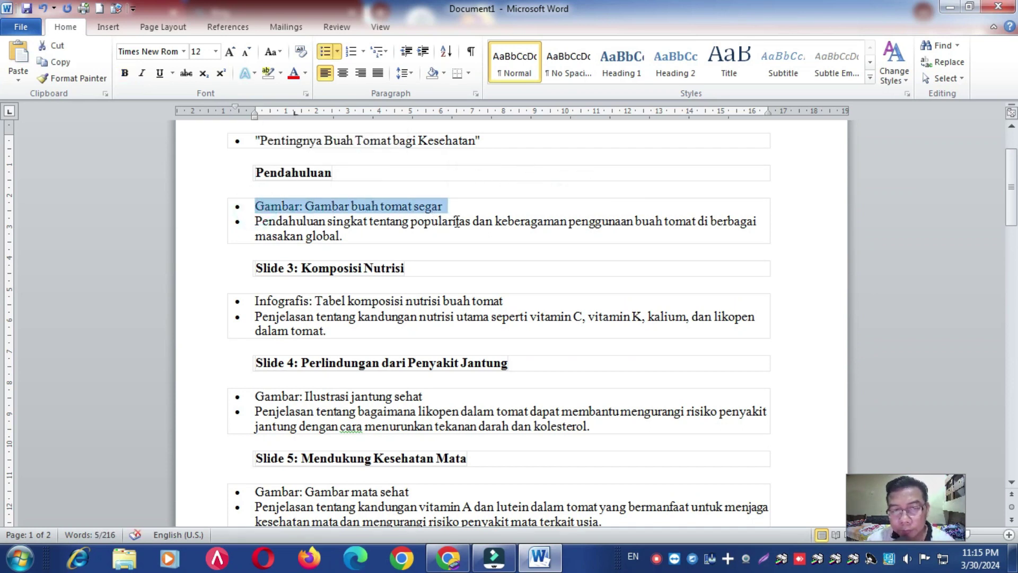
{"action": "key", "text": "Delete"}
{"action": "left_click_drag", "start_coordinate": [256, 253], "coordinate": [300, 254]}
{"action": "key", "text": "Delete"}
{"action": "left_click_drag", "start_coordinate": [255, 286], "coordinate": [504, 286]}
{"action": "key", "text": "Delete"}
{"action": "left_click_drag", "start_coordinate": [256, 333], "coordinate": [301, 333]}
{"action": "key", "text": "Delete"}
{"action": "left_click_drag", "start_coordinate": [256, 365], "coordinate": [423, 366]}
{"action": "key", "text": "Delete"}
- Remove the Slide 5 and Slide 6 labels and the Gambar mata sehat and Gambar kulit sehat lines
{"action": "scroll", "coordinate": [254, 331], "scroll_direction": "down", "scroll_amount": 2}
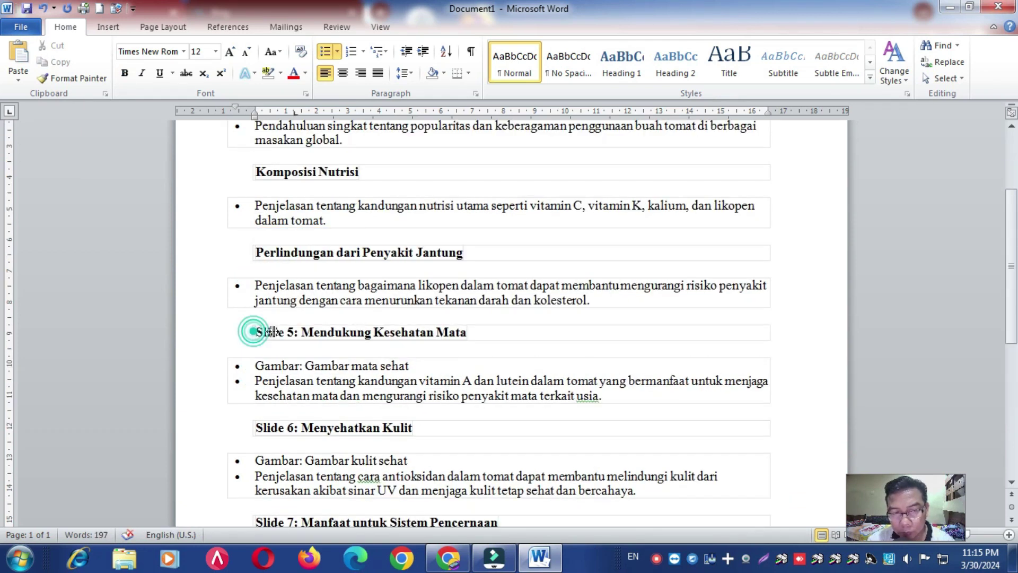
{"action": "left_click_drag", "start_coordinate": [254, 332], "coordinate": [300, 332]}
{"action": "key", "text": "Delete"}
{"action": "left_click_drag", "start_coordinate": [256, 366], "coordinate": [409, 366]}
{"action": "key", "text": "Delete"}
{"action": "scroll", "coordinate": [257, 332], "scroll_direction": "down", "scroll_amount": 2}
{"action": "left_click_drag", "start_coordinate": [256, 332], "coordinate": [300, 331]}
{"action": "key", "text": "Delete"}
{"action": "left_click_drag", "start_coordinate": [256, 366], "coordinate": [409, 366]}
{"action": "key", "text": "Delete"}
- Remove the Slide 7 and Slide 8 labels and the Ilustrasi sistem pencernaan picture line
{"action": "left_click_drag", "start_coordinate": [255, 412], "coordinate": [300, 412]}
{"action": "key", "text": "Delete"}
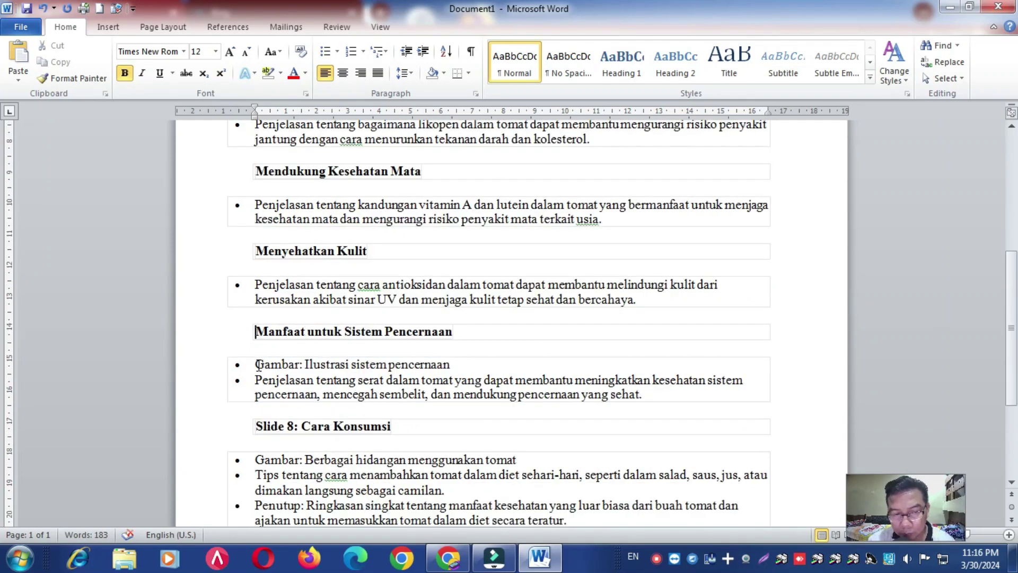
{"action": "left_click_drag", "start_coordinate": [256, 364], "coordinate": [450, 364]}
{"action": "key", "text": "Delete"}
{"action": "left_click_drag", "start_coordinate": [255, 412], "coordinate": [396, 412]}
{"action": "key", "text": "Delete"}
{"action": "key", "text": "ctrl+z"}
{"action": "left_click", "coordinate": [302, 412]}
{"action": "key", "text": "shift+Home"}
{"action": "key", "text": "Delete"}
{"action": "scroll", "coordinate": [250, 220], "scroll_direction": "up", "scroll_amount": 10}
{"action": "mouse_move", "coordinate": [249, 221]}
{"action": "left_mouse_down"}
{"action": "mouse_move", "coordinate": [505, 407]}
{"action": "mouse_move", "coordinate": [567, 438]}
{"action": "left_mouse_up"}
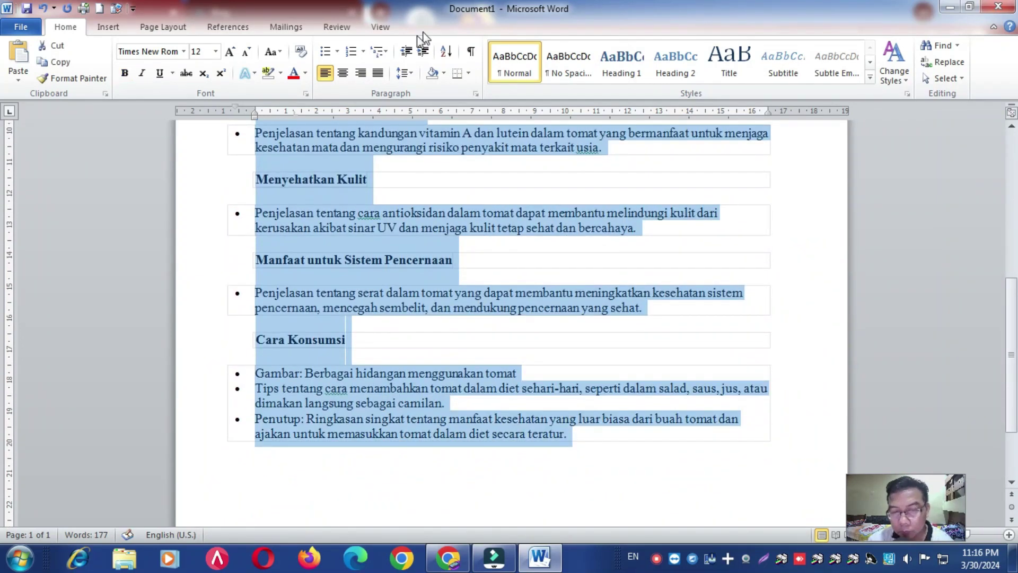
- Set the bullet style of the entire selected outline to None
{"action": "left_click", "coordinate": [337, 51]}
{"action": "left_click", "coordinate": [341, 93]}
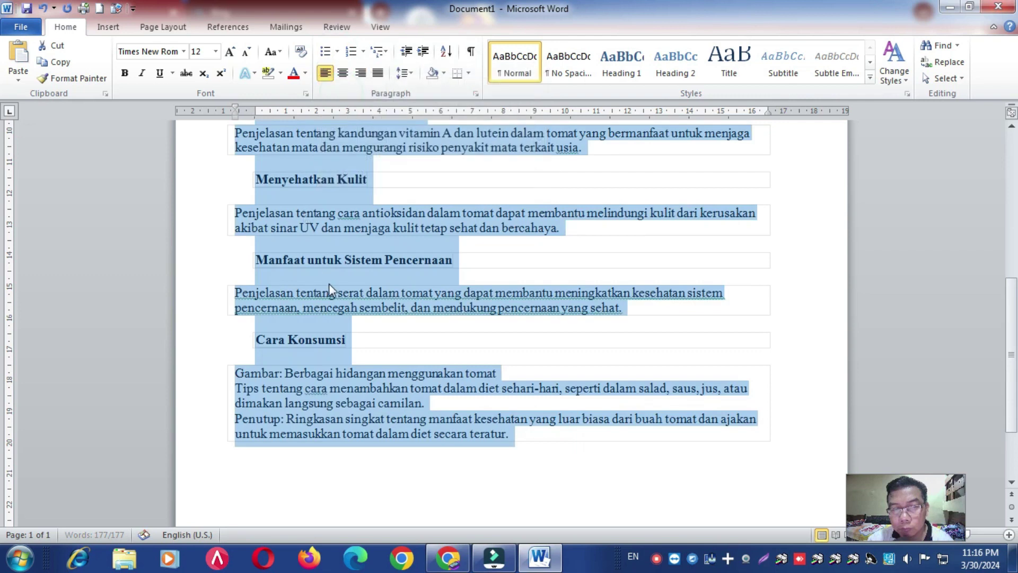
{"action": "left_click", "coordinate": [329, 288]}
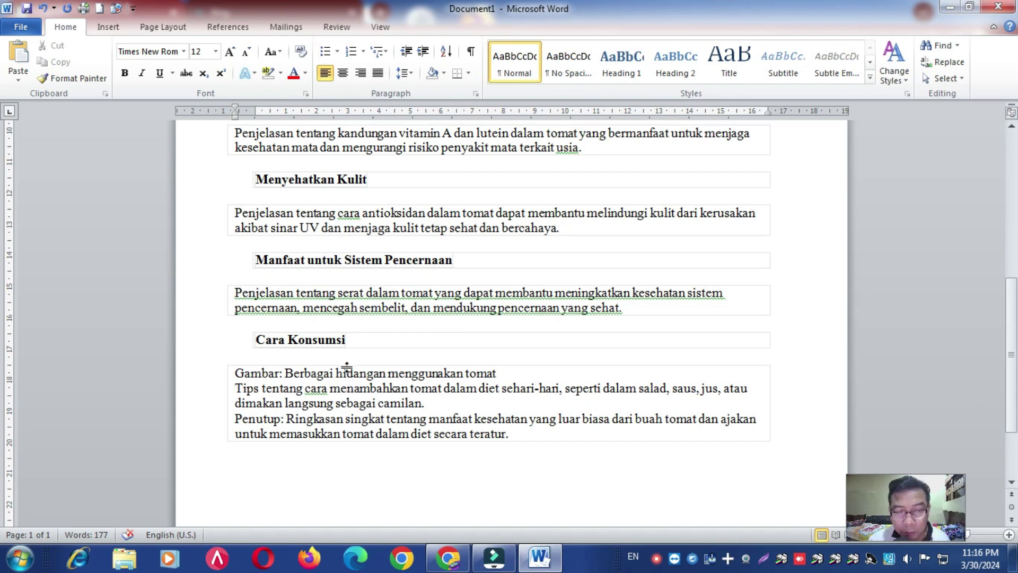
{"action": "scroll", "coordinate": [348, 359], "scroll_direction": "up", "scroll_amount": 4}
{"action": "scroll", "coordinate": [339, 345], "scroll_direction": "up", "scroll_amount": 4}
{"action": "scroll", "coordinate": [329, 333], "scroll_direction": "up", "scroll_amount": 5}
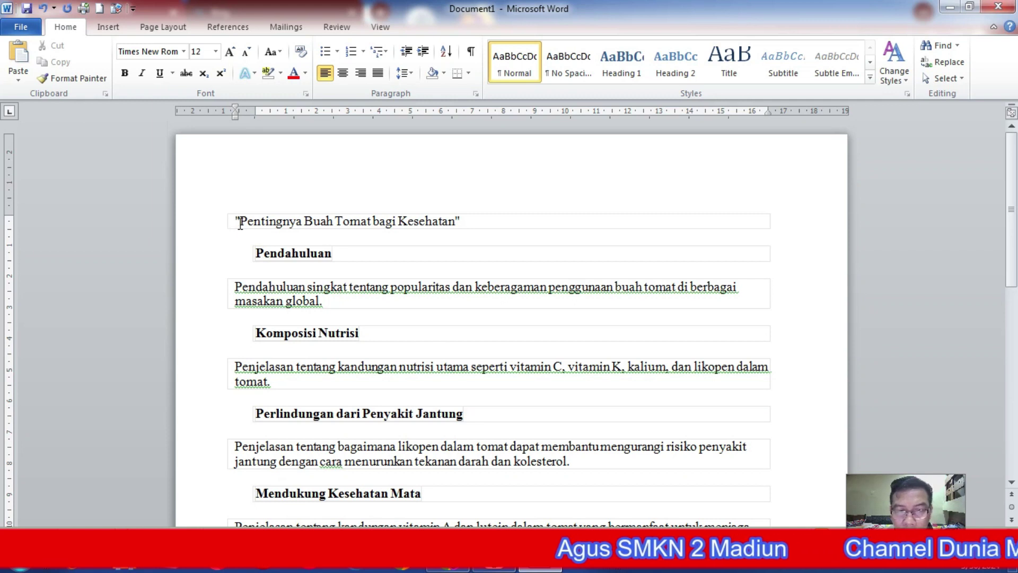
- Make the title, Pendahuluan and Komposisi Nutrisi Heading 1 and their explanation paragraphs Heading 2
{"action": "left_click_drag", "start_coordinate": [236, 221], "coordinate": [469, 222]}
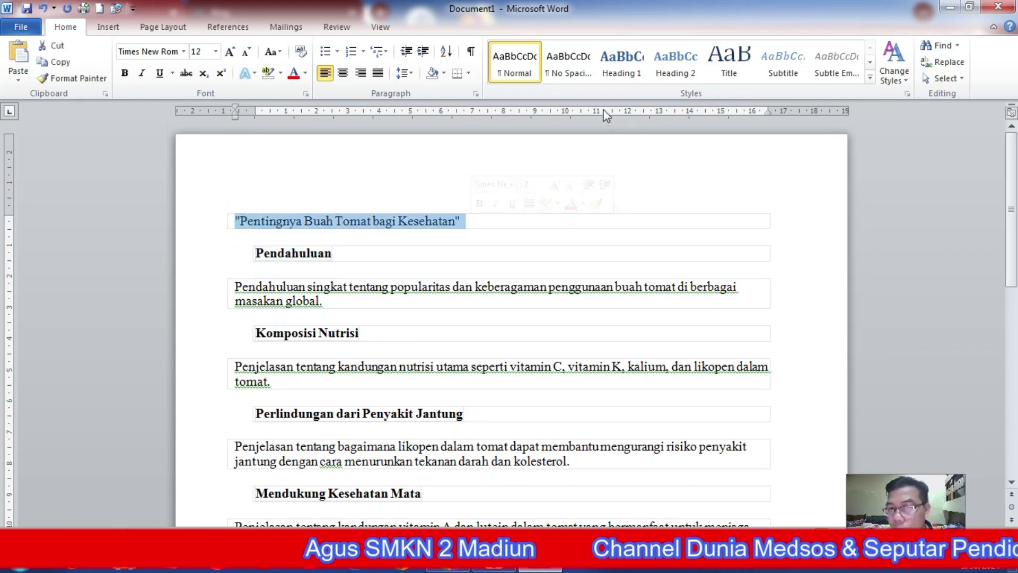
{"action": "left_click", "coordinate": [617, 77]}
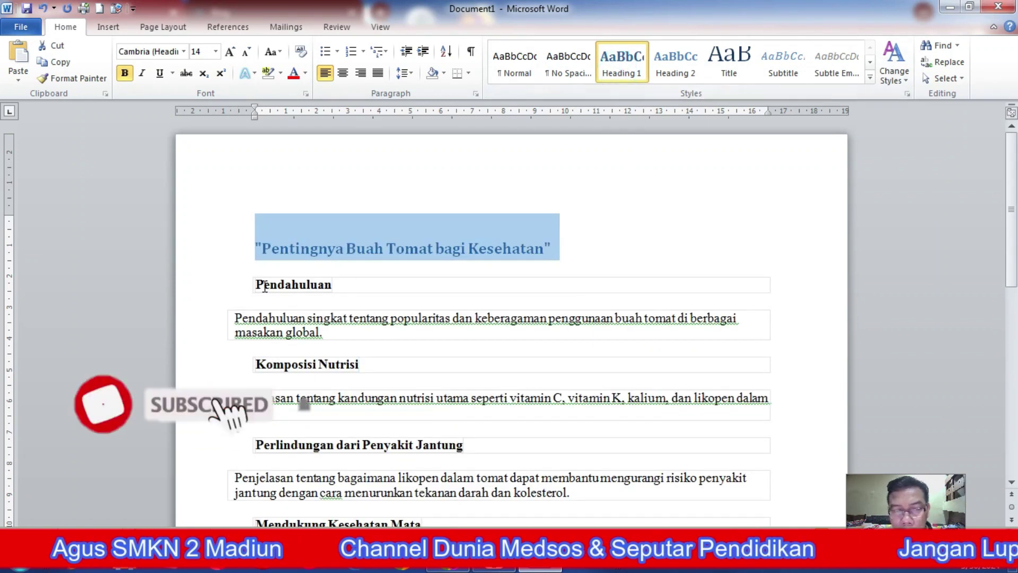
{"action": "left_click_drag", "start_coordinate": [255, 284], "coordinate": [346, 281]}
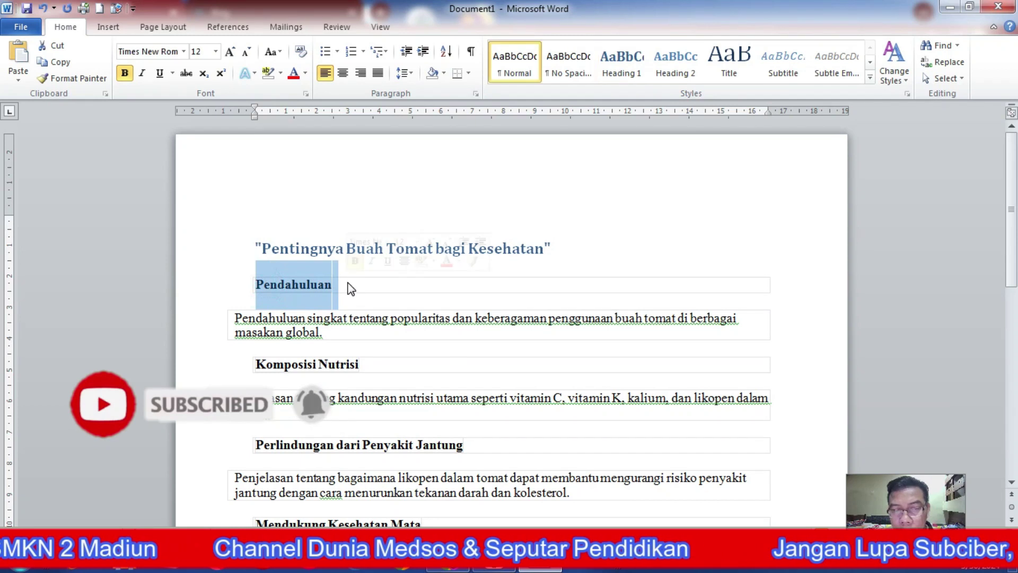
{"action": "left_click", "coordinate": [616, 70]}
{"action": "left_click_drag", "start_coordinate": [235, 317], "coordinate": [327, 332]}
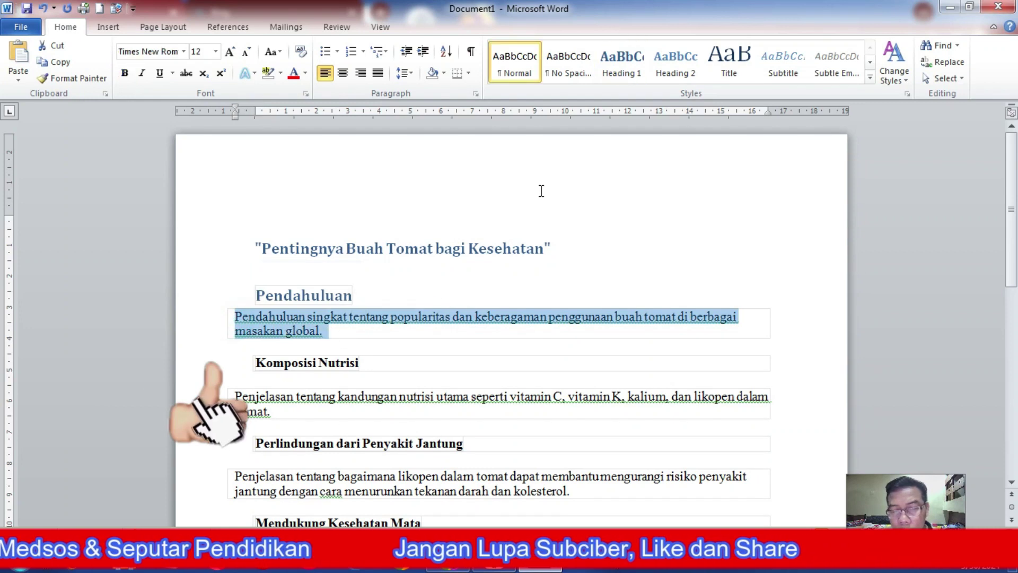
{"action": "left_click", "coordinate": [675, 73]}
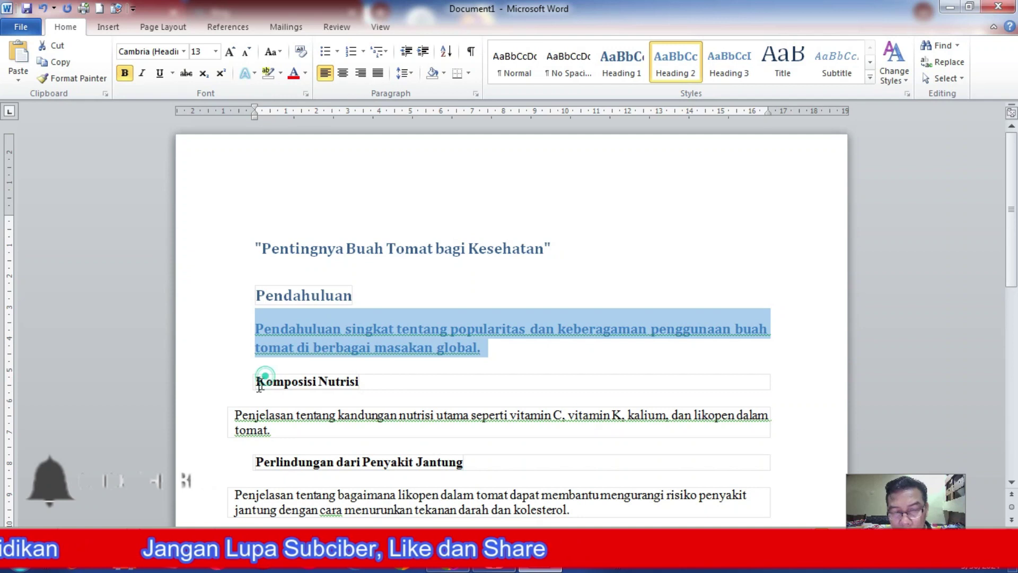
{"action": "left_click_drag", "start_coordinate": [258, 378], "coordinate": [352, 389]}
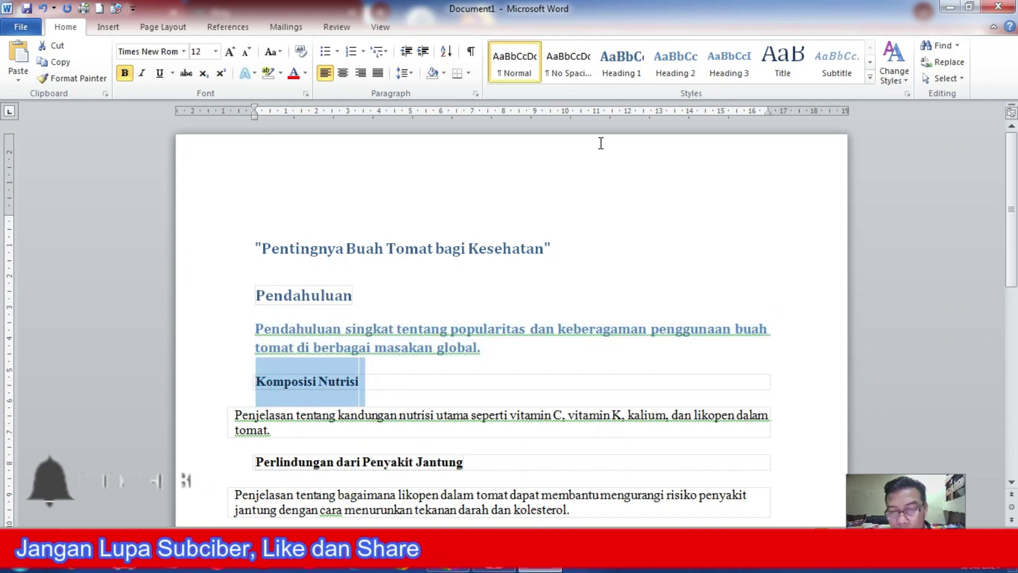
{"action": "left_click", "coordinate": [618, 68]}
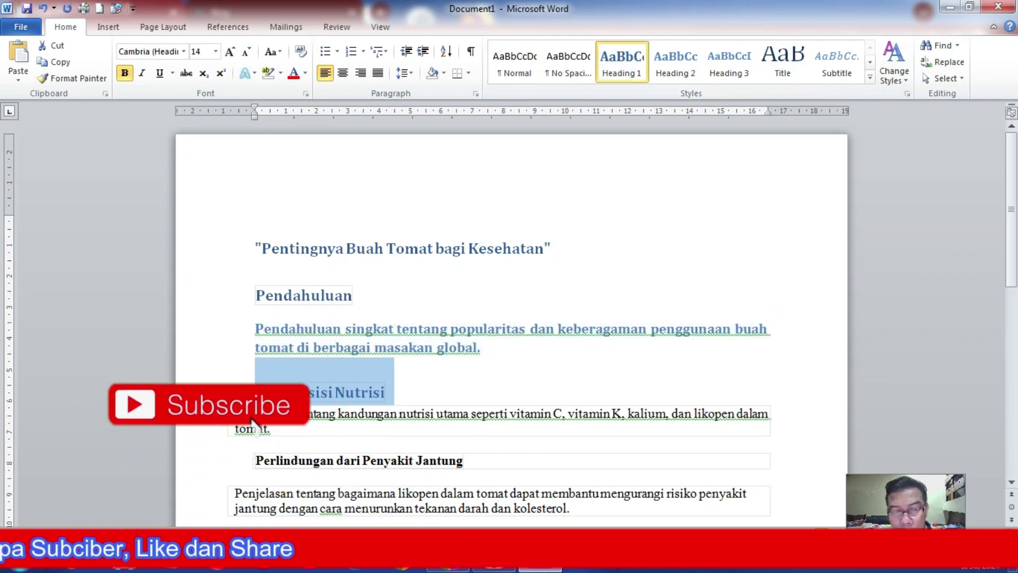
{"action": "left_click_drag", "start_coordinate": [235, 413], "coordinate": [275, 430]}
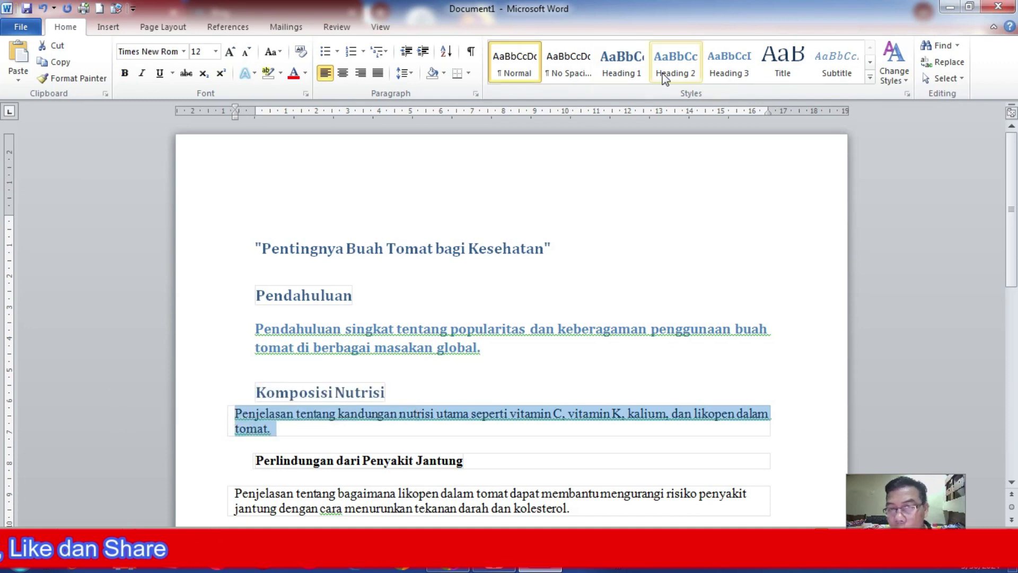
{"action": "left_click", "coordinate": [675, 63]}
- Make Perlindungan dari Penyakit Jantung and Mendukung Kesehatan Mata Heading 1, their paragraphs Heading 2
{"action": "scroll", "coordinate": [379, 373], "scroll_direction": "down", "scroll_amount": 3}
{"action": "scroll", "coordinate": [377, 373], "scroll_direction": "down", "scroll_amount": 3}
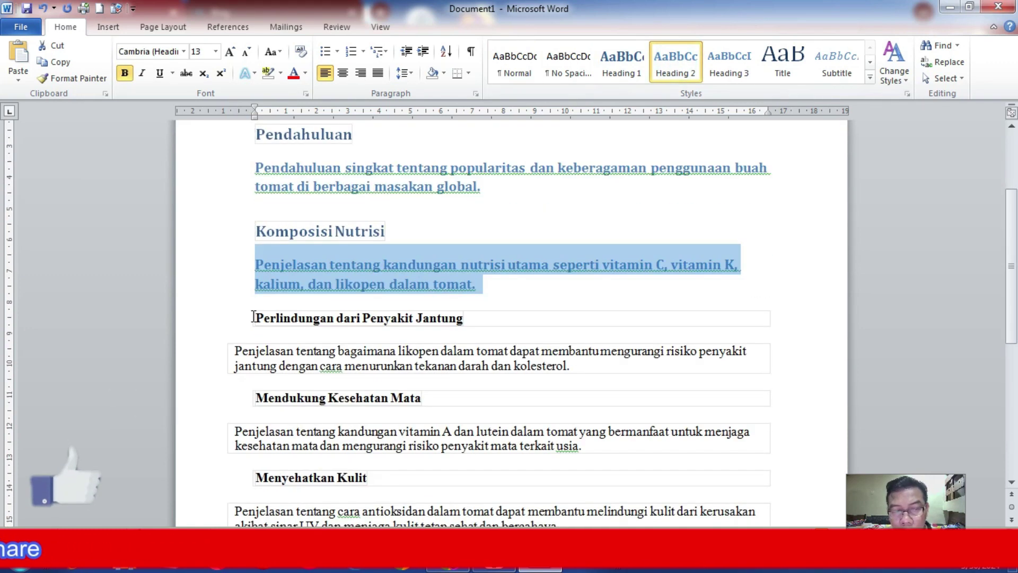
{"action": "left_click_drag", "start_coordinate": [254, 319], "coordinate": [474, 318]}
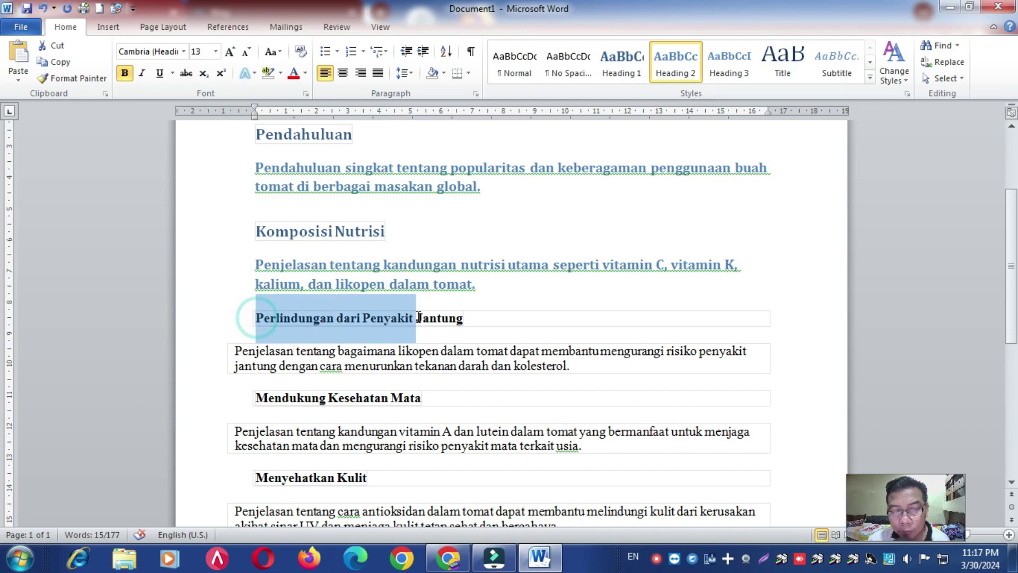
{"action": "left_click", "coordinate": [621, 59]}
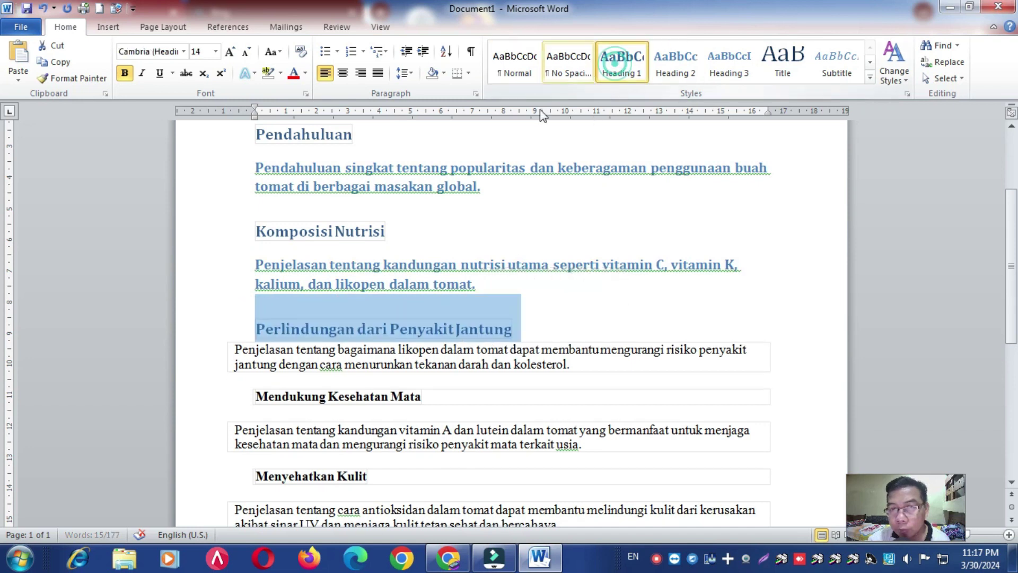
{"action": "left_click_drag", "start_coordinate": [237, 350], "coordinate": [586, 361]}
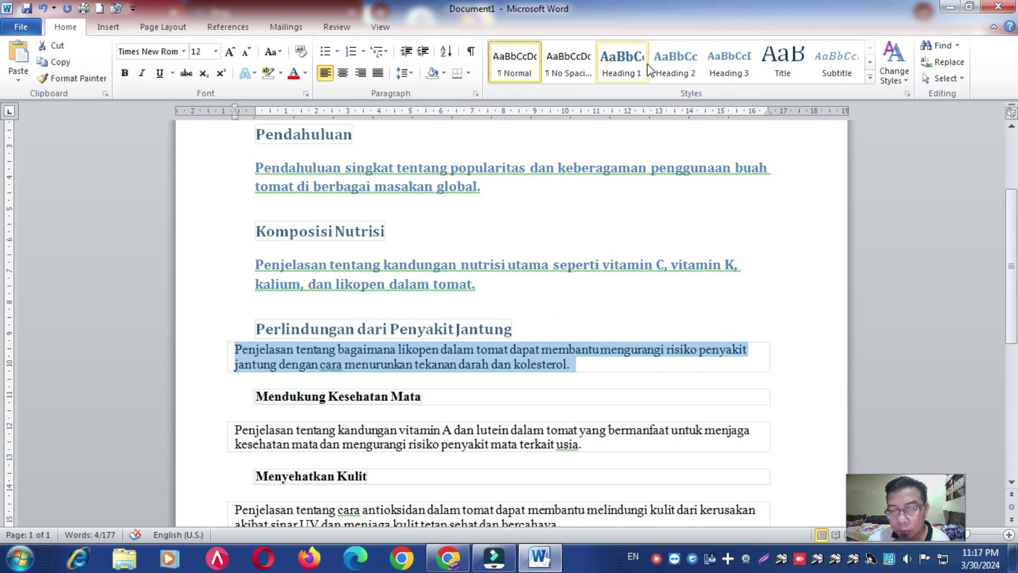
{"action": "left_click", "coordinate": [674, 60]}
{"action": "scroll", "coordinate": [335, 347], "scroll_direction": "down", "scroll_amount": 3}
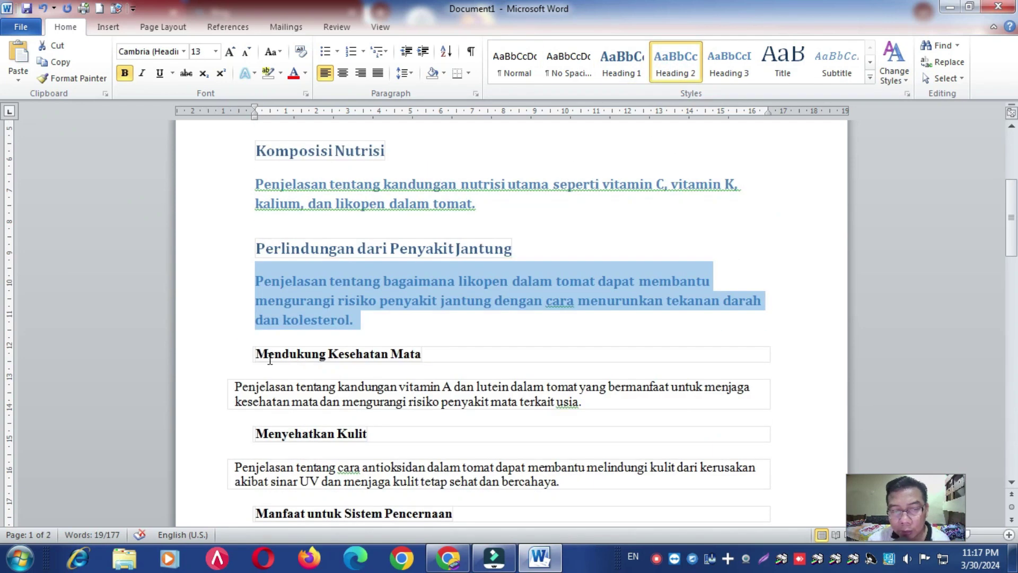
{"action": "left_click_drag", "start_coordinate": [256, 356], "coordinate": [428, 355]}
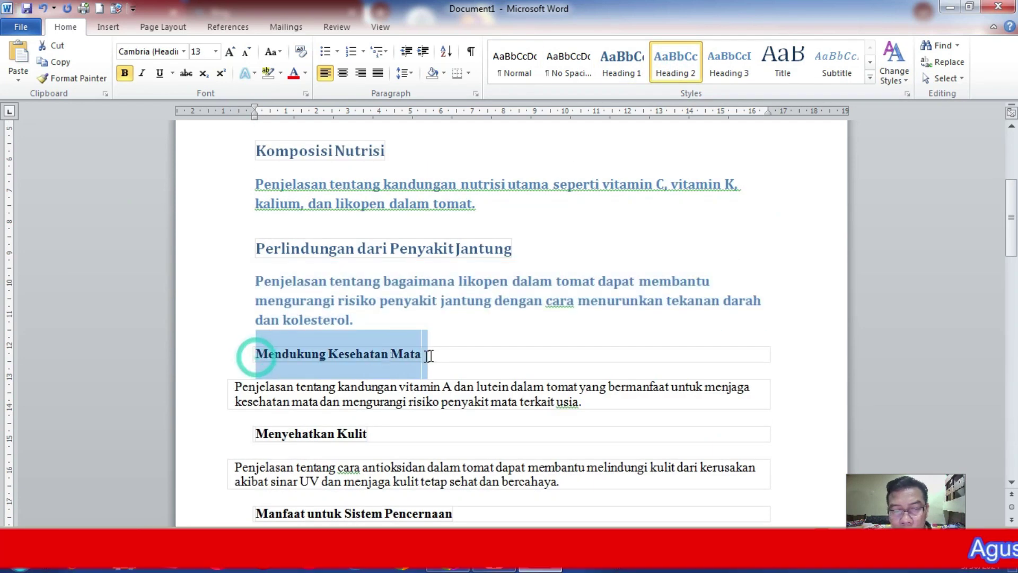
{"action": "left_click", "coordinate": [621, 61]}
{"action": "left_click_drag", "start_coordinate": [235, 385], "coordinate": [588, 401]}
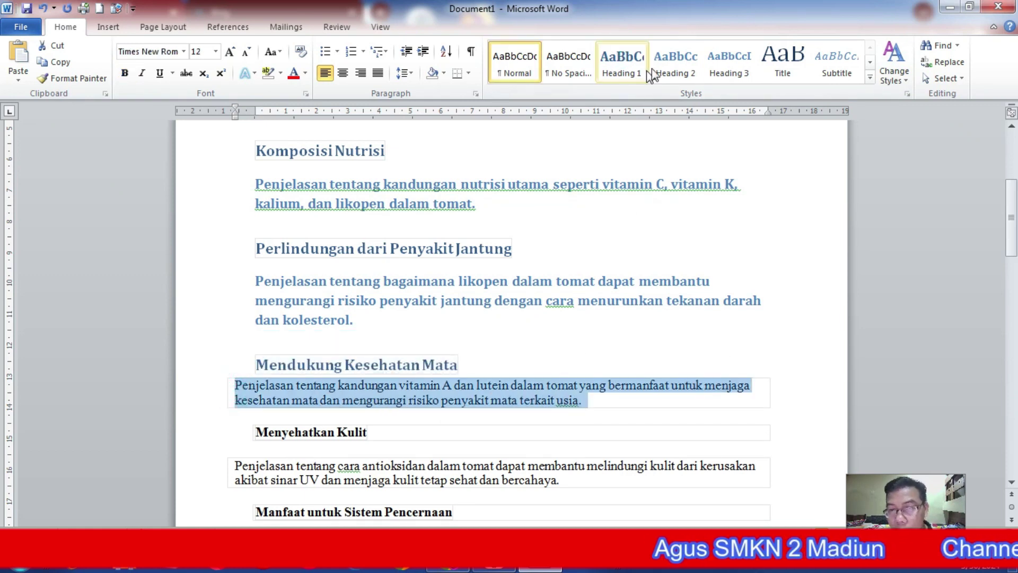
{"action": "left_click", "coordinate": [673, 63]}
- Make Menyehatkan Kulit and Manfaat untuk Sistem Pencernaan Heading 1, their paragraphs Heading 2
{"action": "scroll", "coordinate": [318, 366], "scroll_direction": "down", "scroll_amount": 3}
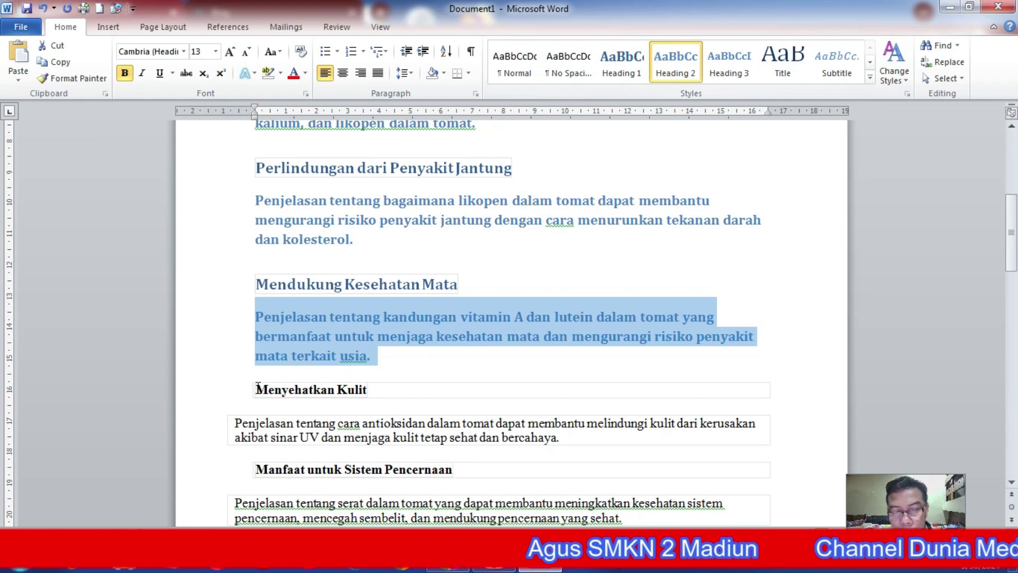
{"action": "left_click_drag", "start_coordinate": [257, 388], "coordinate": [374, 392]}
{"action": "left_click", "coordinate": [621, 61]}
{"action": "scroll", "coordinate": [249, 382], "scroll_direction": "down", "scroll_amount": 2}
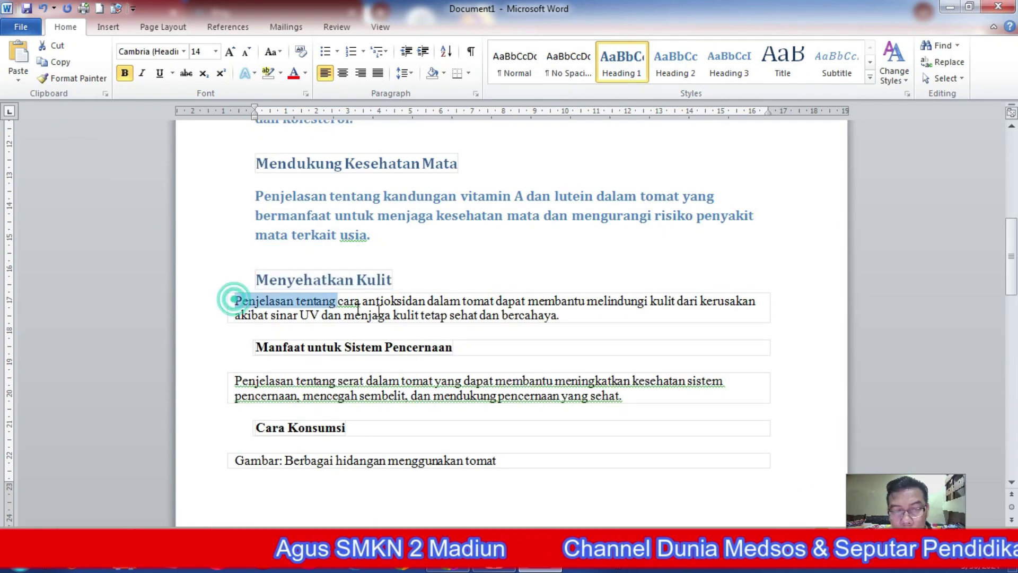
{"action": "left_click_drag", "start_coordinate": [235, 300], "coordinate": [564, 316]}
{"action": "left_click", "coordinate": [675, 61]}
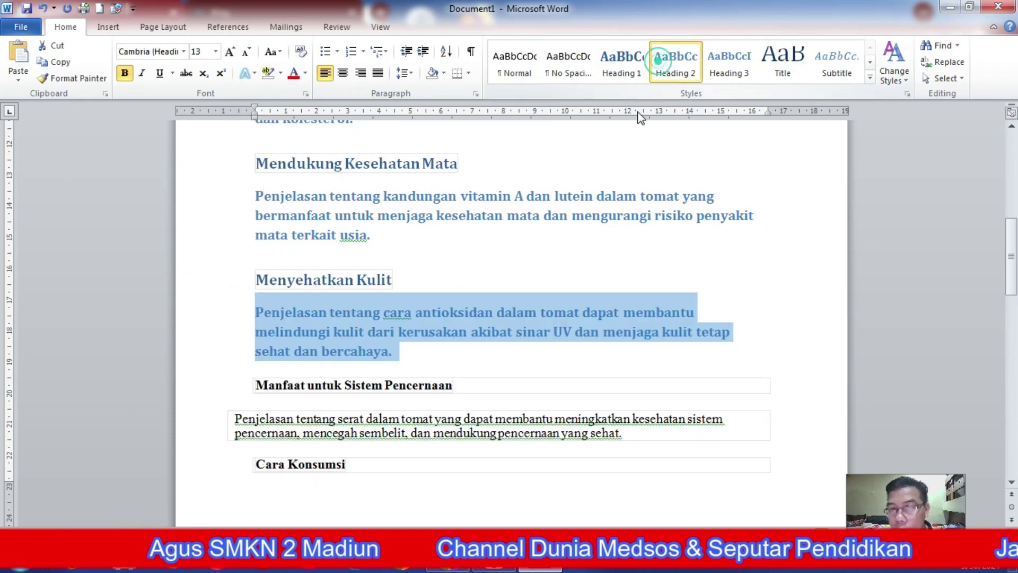
{"action": "left_click", "coordinate": [253, 382]}
{"action": "left_click_drag", "start_coordinate": [253, 383], "coordinate": [455, 385]}
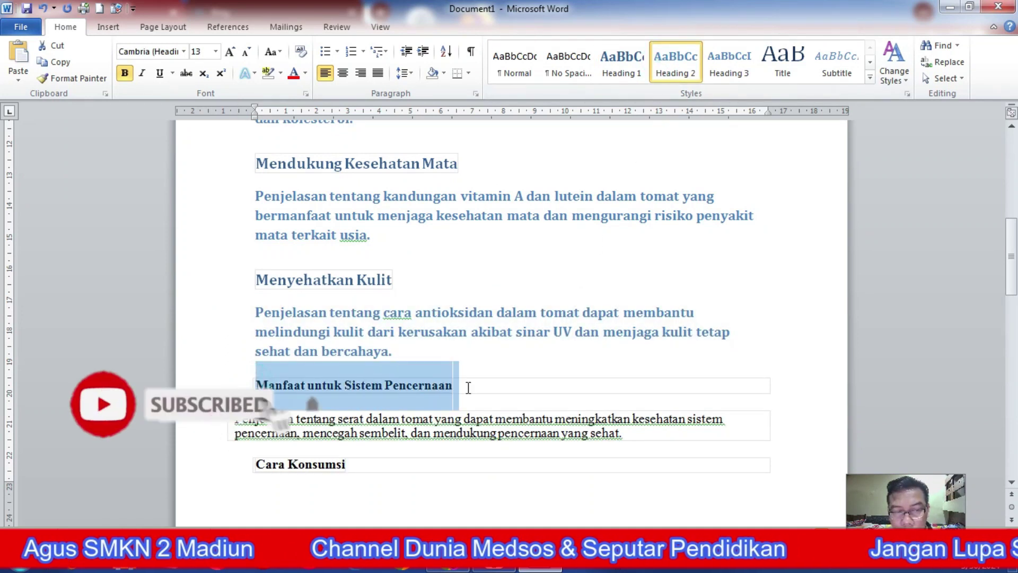
{"action": "left_click", "coordinate": [609, 68]}
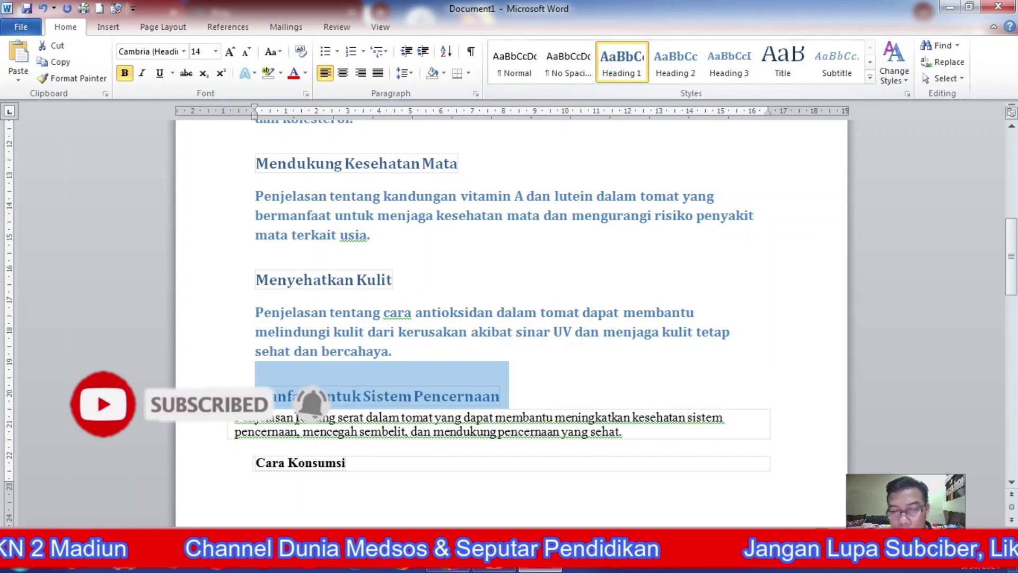
{"action": "left_click_drag", "start_coordinate": [234, 419], "coordinate": [652, 430]}
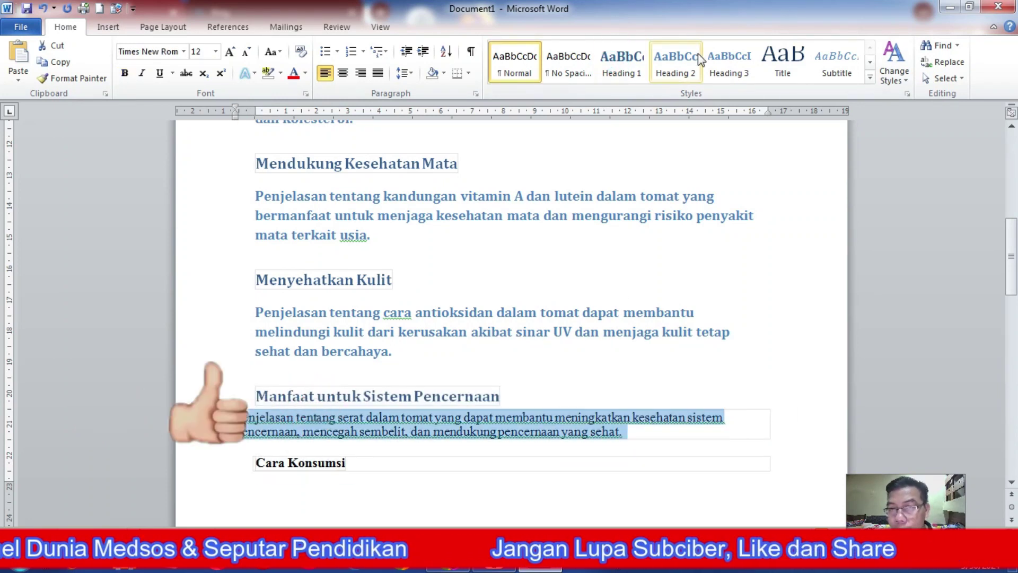
{"action": "left_click", "coordinate": [684, 58]}
- Make Cara Konsumsi Heading 1 and delete its 'Gambar: Berbagai hidangan menggunakan tomat' line
{"action": "scroll", "coordinate": [363, 444], "scroll_direction": "down", "scroll_amount": 3}
{"action": "scroll", "coordinate": [314, 457], "scroll_direction": "down", "scroll_amount": 4}
{"action": "scroll", "coordinate": [314, 457], "scroll_direction": "down", "scroll_amount": 3}
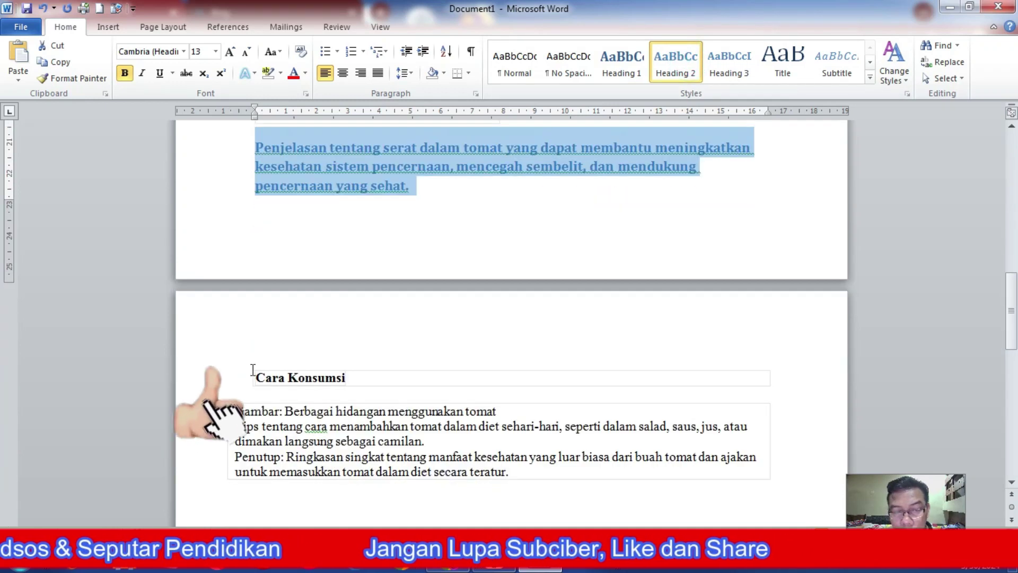
{"action": "left_click_drag", "start_coordinate": [255, 377], "coordinate": [387, 386]}
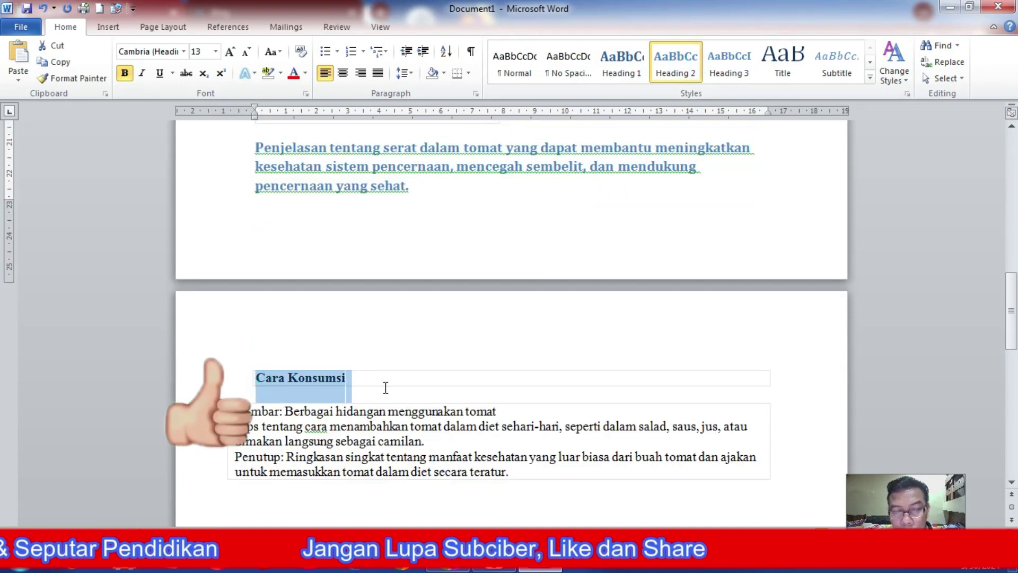
{"action": "left_click", "coordinate": [621, 61]}
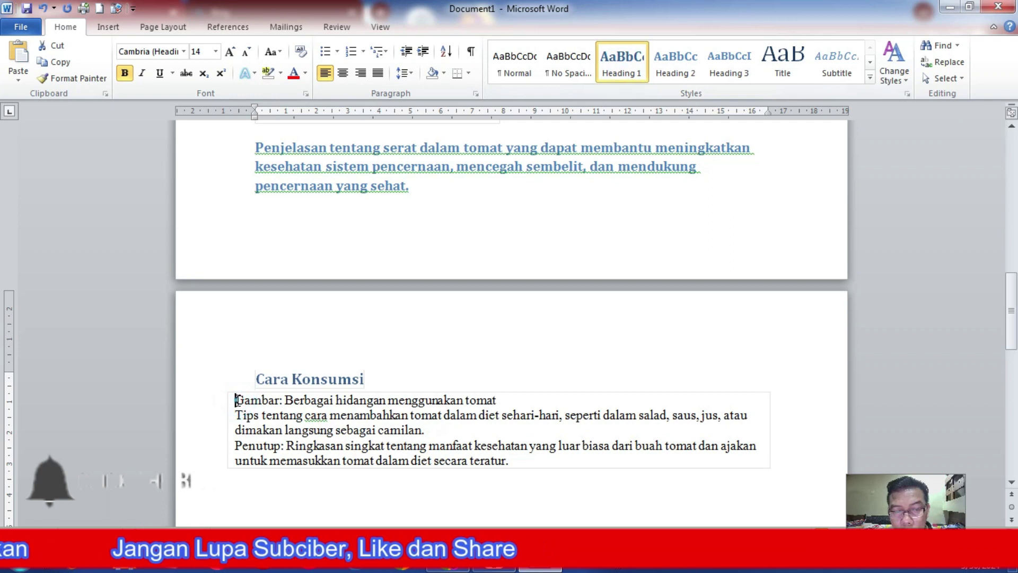
{"action": "left_click_drag", "start_coordinate": [237, 399], "coordinate": [495, 398]}
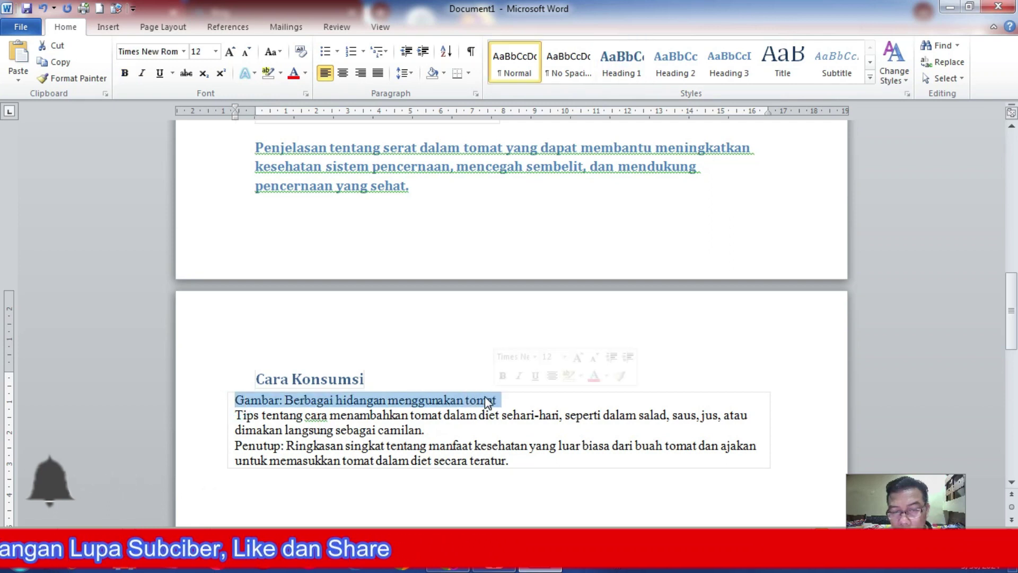
{"action": "key", "text": "Delete"}
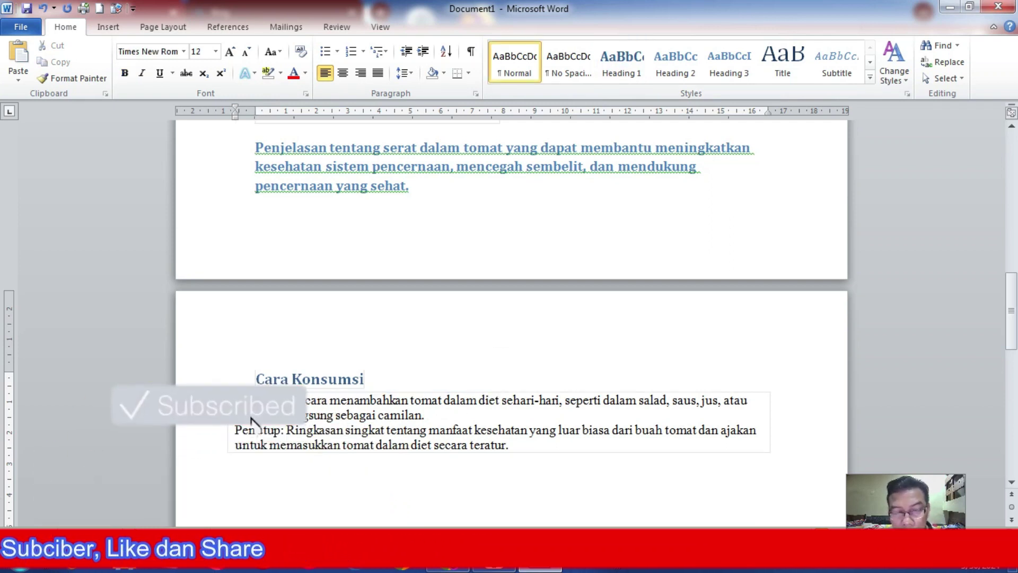
{"action": "left_click_drag", "start_coordinate": [233, 399], "coordinate": [503, 461]}
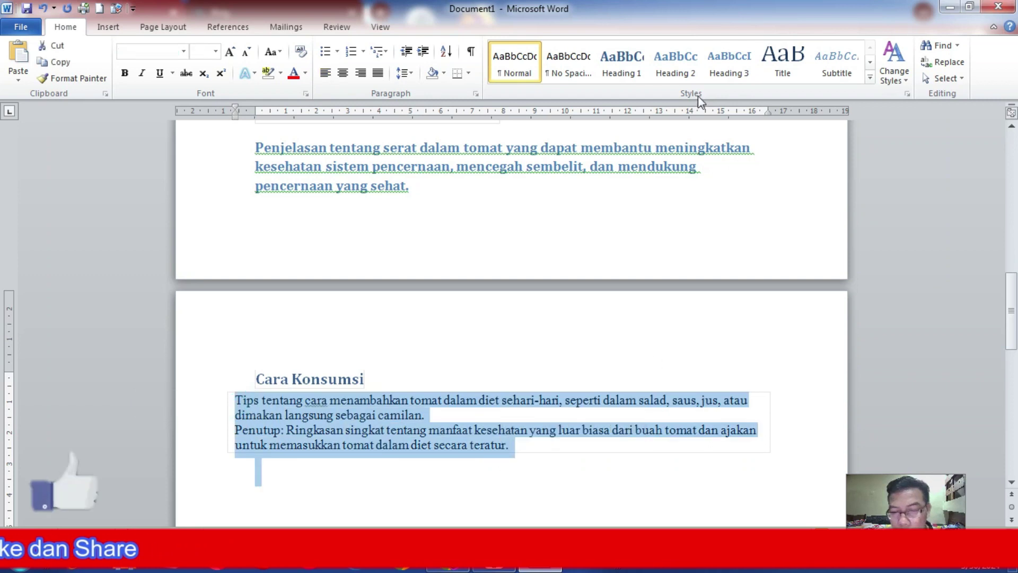
- Apply Heading 2 to the Cara Konsumsi tips paragraph and the Penutup closing paragraph
{"action": "left_click", "coordinate": [675, 62]}
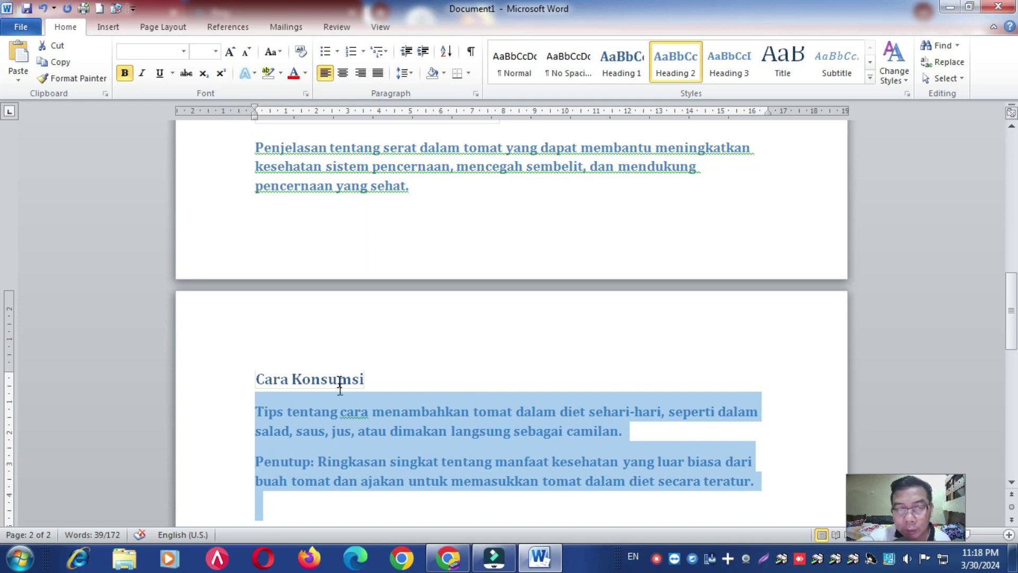
{"action": "scroll", "coordinate": [340, 403], "scroll_direction": "up", "scroll_amount": 2}
{"action": "scroll", "coordinate": [347, 409], "scroll_direction": "up", "scroll_amount": 5}
{"action": "scroll", "coordinate": [342, 403], "scroll_direction": "up", "scroll_amount": 5}
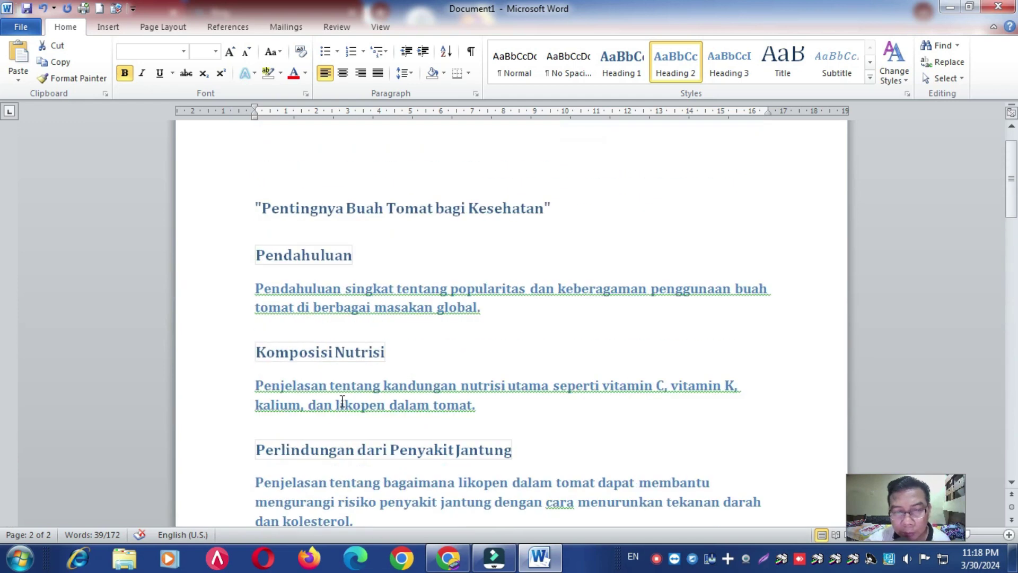
{"action": "scroll", "coordinate": [336, 394], "scroll_direction": "up", "scroll_amount": 1}
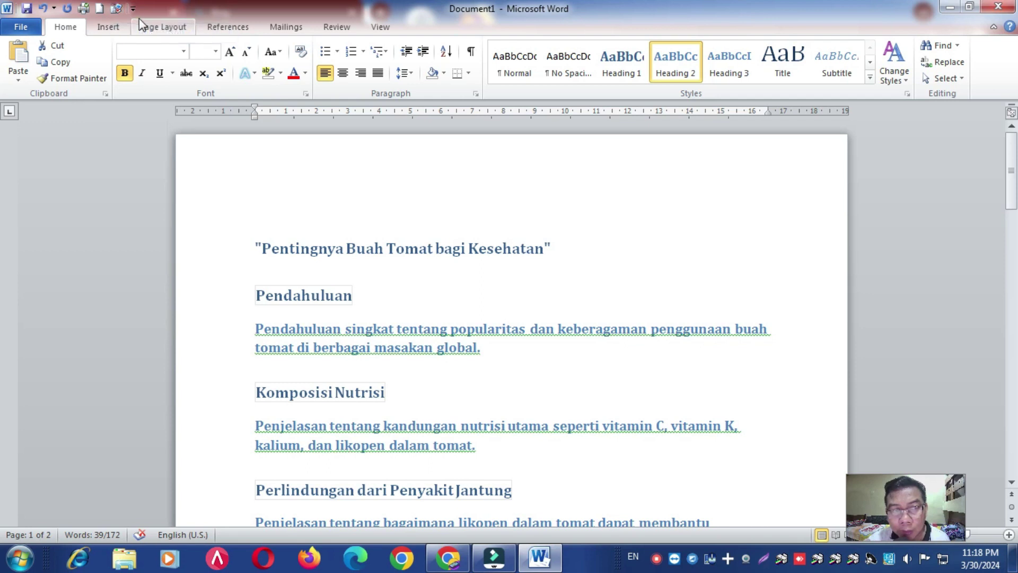
- Open the Quick Access Toolbar settings in Word Options and list All Commands
{"action": "left_click", "coordinate": [133, 9]}
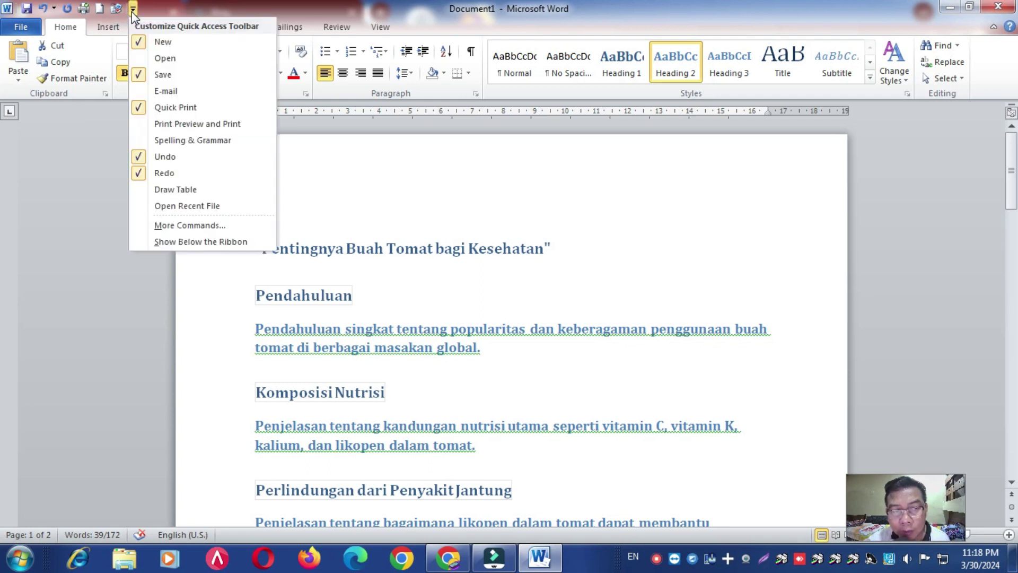
{"action": "left_click", "coordinate": [196, 228]}
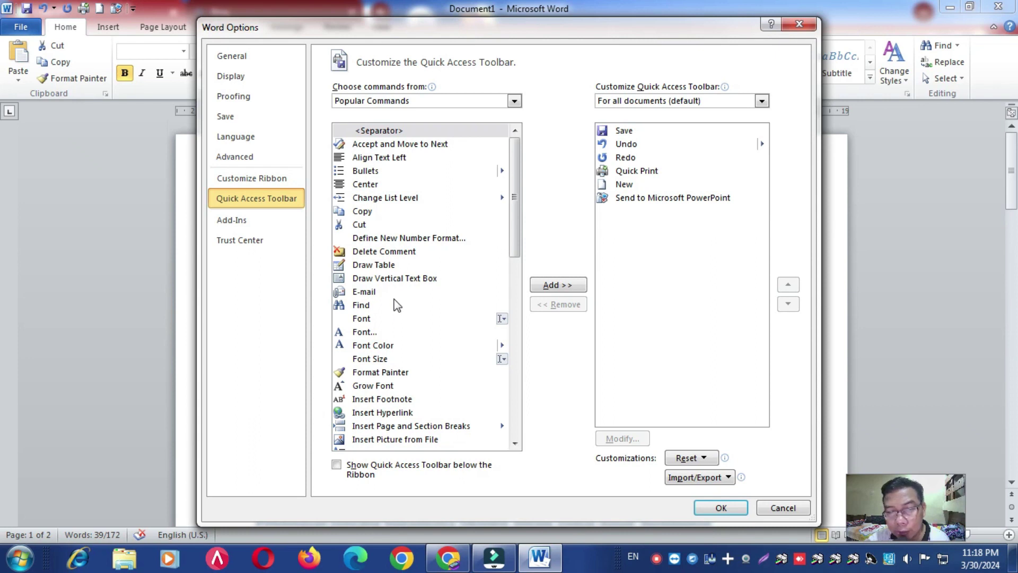
{"action": "scroll", "coordinate": [397, 307], "scroll_direction": "down", "scroll_amount": 3}
{"action": "scroll", "coordinate": [403, 312], "scroll_direction": "down", "scroll_amount": 1}
{"action": "scroll", "coordinate": [451, 324], "scroll_direction": "down", "scroll_amount": 2}
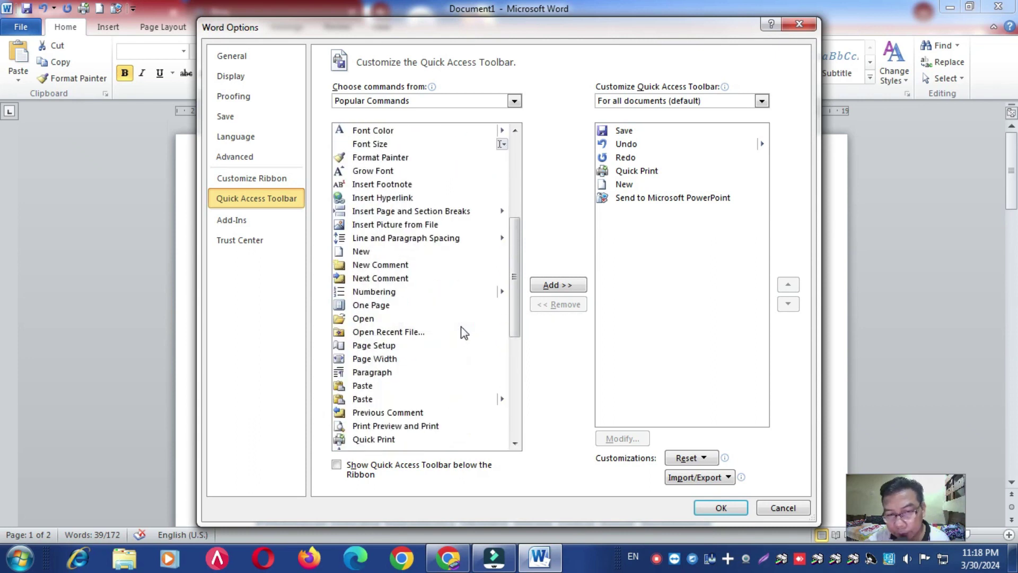
{"action": "scroll", "coordinate": [460, 326], "scroll_direction": "down", "scroll_amount": 1}
{"action": "left_click", "coordinate": [409, 103]}
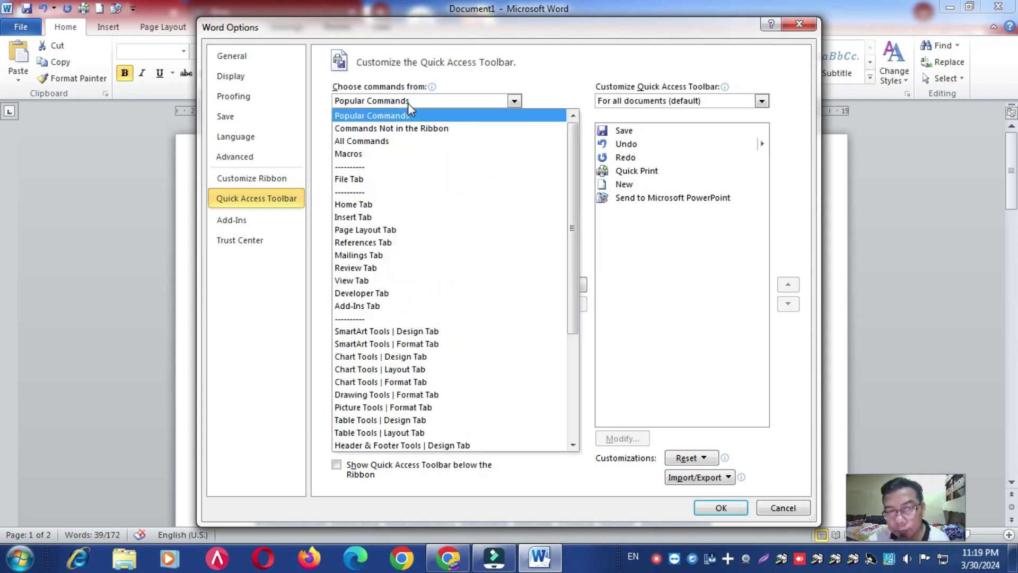
{"action": "left_click", "coordinate": [383, 142]}
- Add Send to Microsoft PowerPoint to the Quick Access Toolbar and confirm with OK
{"action": "scroll", "coordinate": [419, 302], "scroll_direction": "down", "scroll_amount": 3}
{"action": "scroll", "coordinate": [403, 324], "scroll_direction": "down", "scroll_amount": 8}
{"action": "scroll", "coordinate": [386, 348], "scroll_direction": "down", "scroll_amount": 6}
{"action": "scroll", "coordinate": [392, 350], "scroll_direction": "down", "scroll_amount": 10}
{"action": "scroll", "coordinate": [392, 334], "scroll_direction": "down", "scroll_amount": 7}
{"action": "scroll", "coordinate": [403, 324], "scroll_direction": "down", "scroll_amount": 8}
{"action": "scroll", "coordinate": [414, 308], "scroll_direction": "down", "scroll_amount": 8}
{"action": "scroll", "coordinate": [477, 265], "scroll_direction": "down", "scroll_amount": 6}
{"action": "left_click_drag", "start_coordinate": [517, 176], "coordinate": [527, 374]}
{"action": "scroll", "coordinate": [524, 371], "scroll_direction": "down", "scroll_amount": 3}
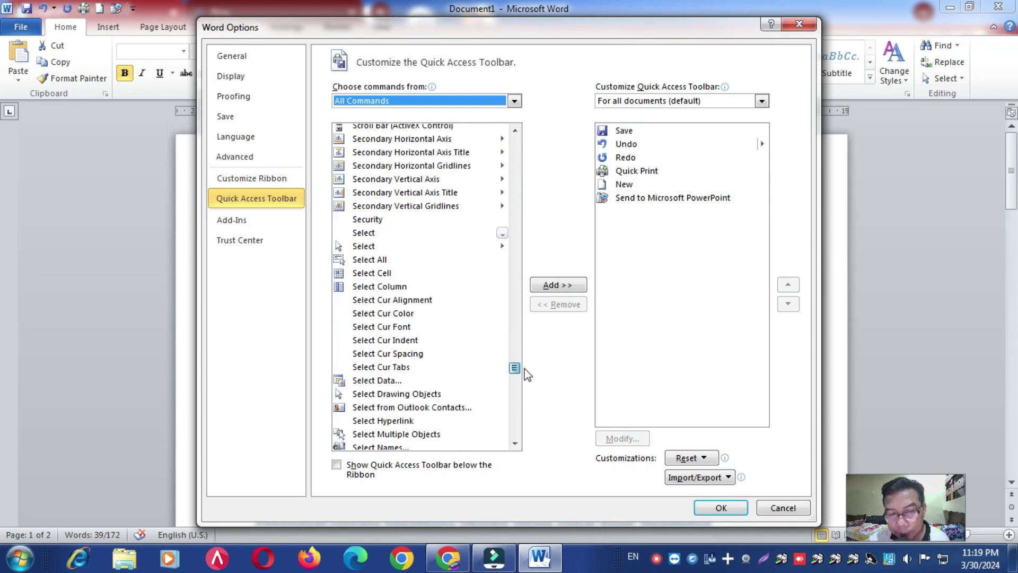
{"action": "scroll", "coordinate": [425, 374], "scroll_direction": "down", "scroll_amount": 10}
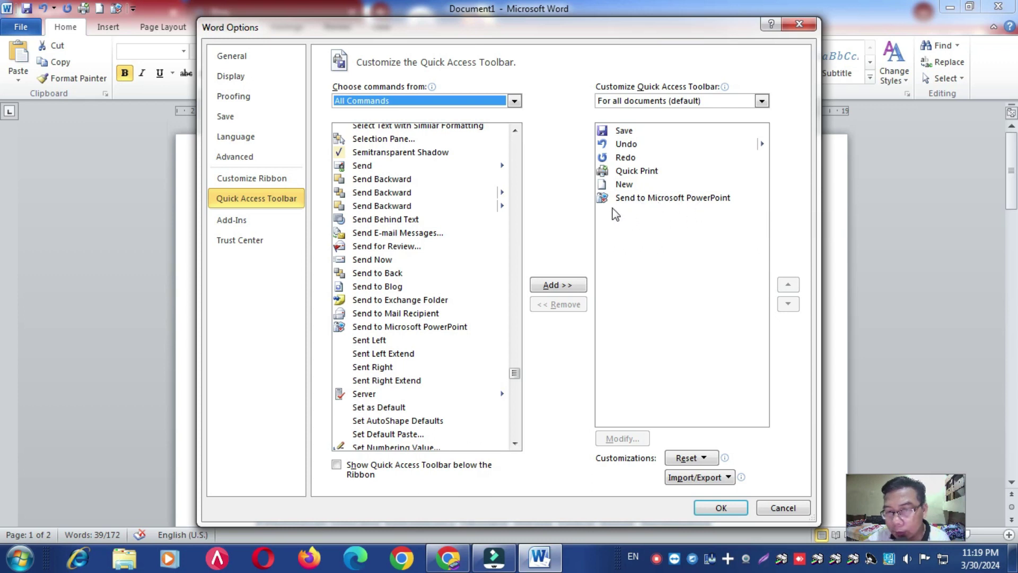
{"action": "left_click", "coordinate": [705, 502]}
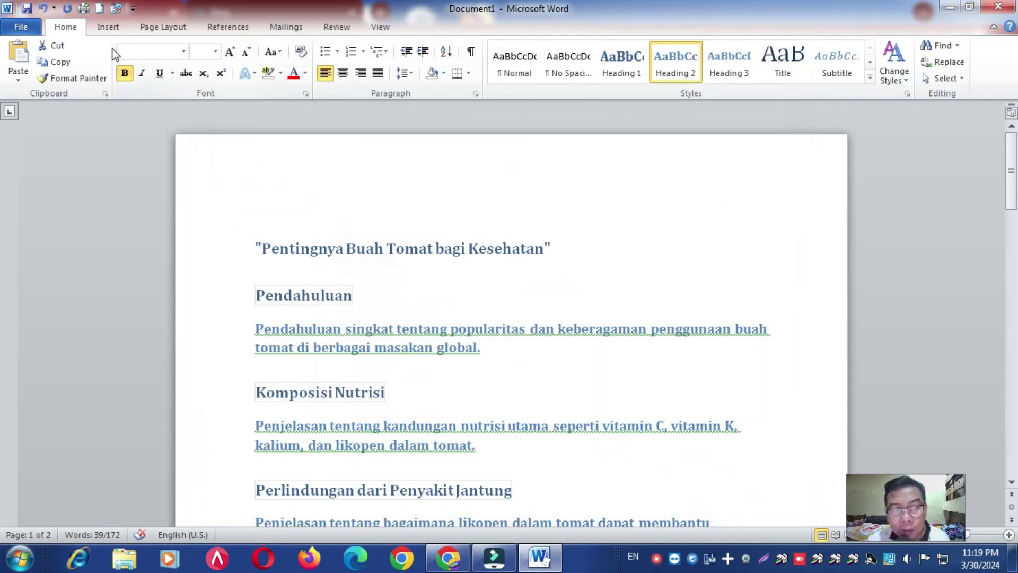
- Send the Word outline to PowerPoint, creating an 8-slide presentation
{"action": "left_click", "coordinate": [117, 9]}
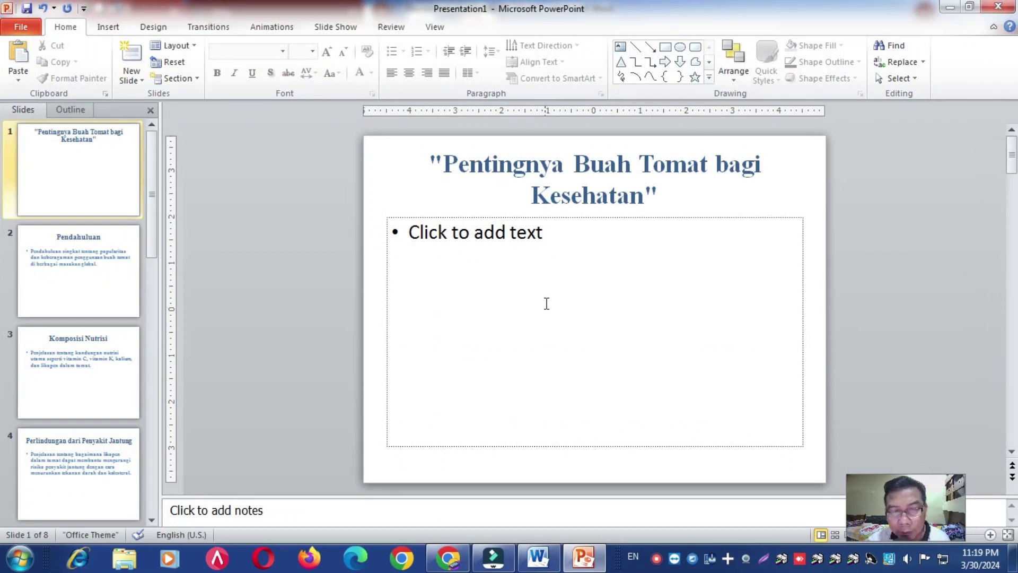
{"action": "scroll", "coordinate": [96, 336], "scroll_direction": "down", "scroll_amount": 3}
{"action": "scroll", "coordinate": [95, 273], "scroll_direction": "down", "scroll_amount": 1}
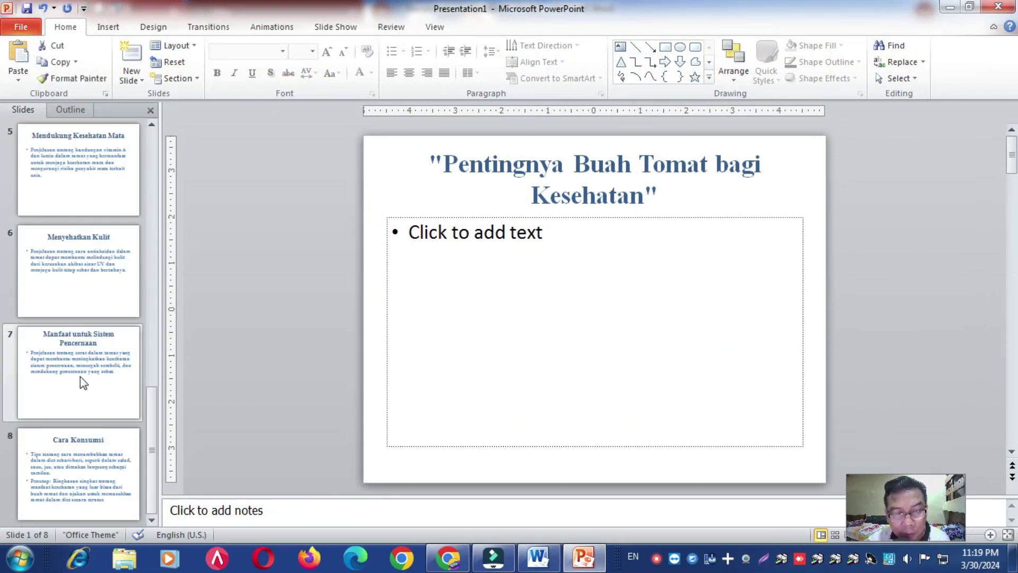
{"action": "scroll", "coordinate": [80, 371], "scroll_direction": "up", "scroll_amount": 4}
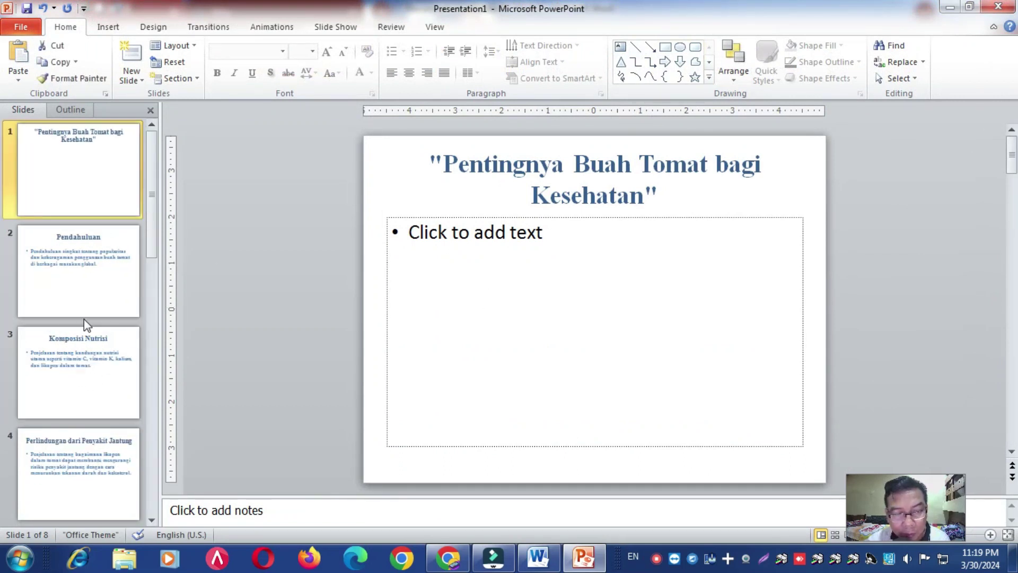
- Delete slide 1's empty content box and move its title down to the slide's middle
{"action": "left_click", "coordinate": [479, 276]}
{"action": "left_click", "coordinate": [481, 217]}
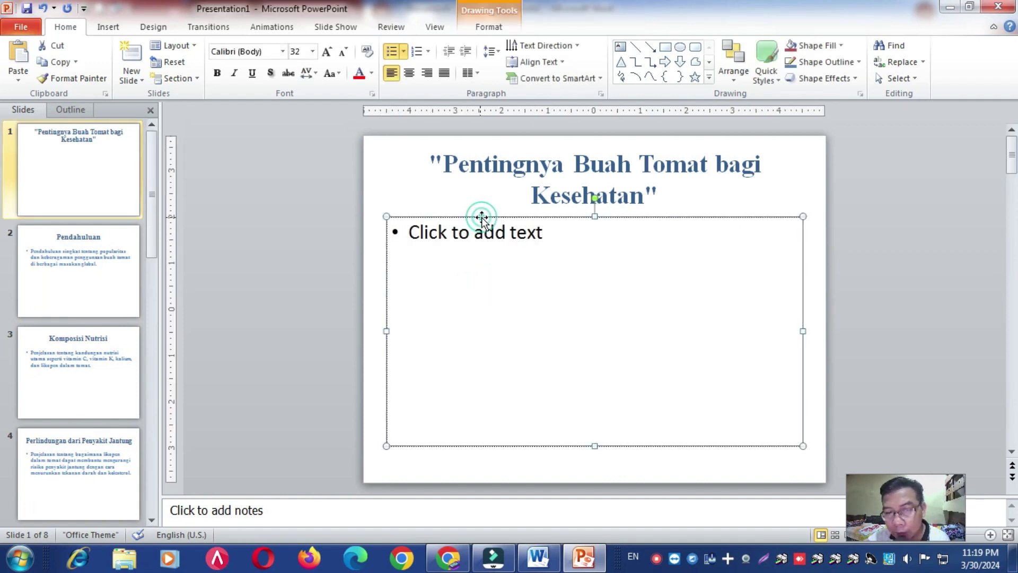
{"action": "key", "text": "Delete"}
{"action": "left_click", "coordinate": [496, 193]}
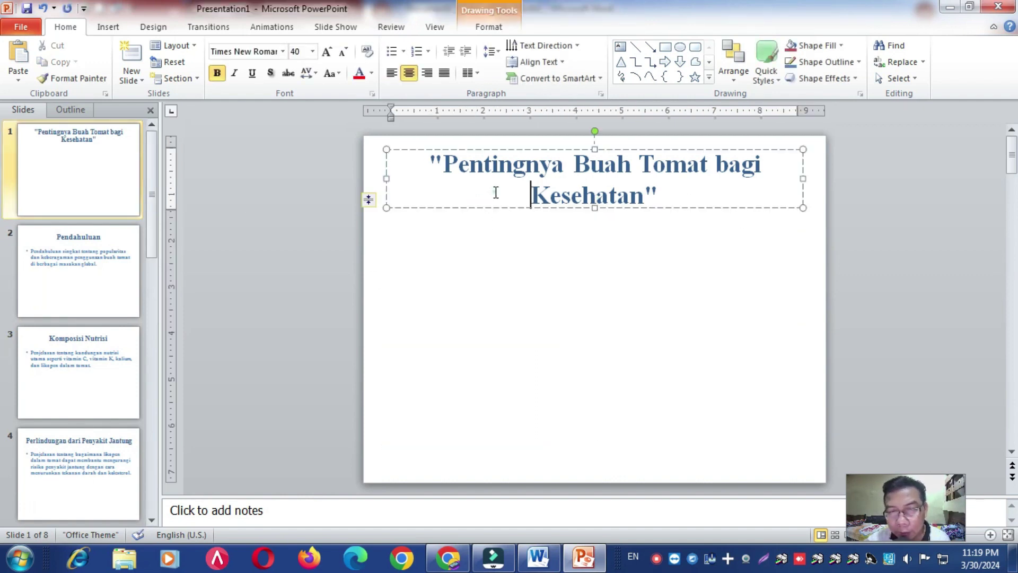
{"action": "left_click_drag", "start_coordinate": [496, 209], "coordinate": [504, 340]}
{"action": "left_click", "coordinate": [523, 391]}
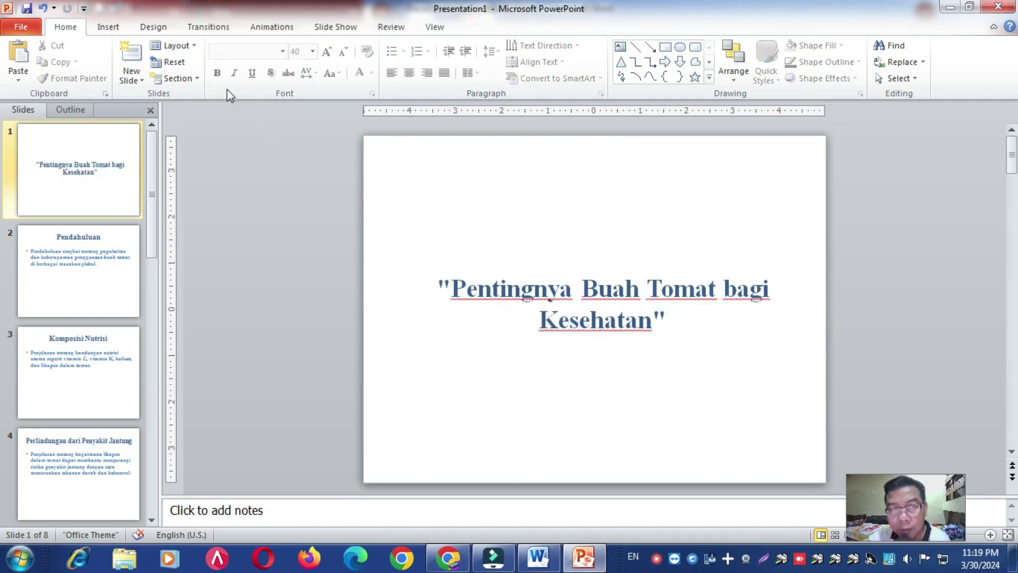
- Apply the Flow theme to slide 1 only
{"action": "left_click", "coordinate": [154, 27]}
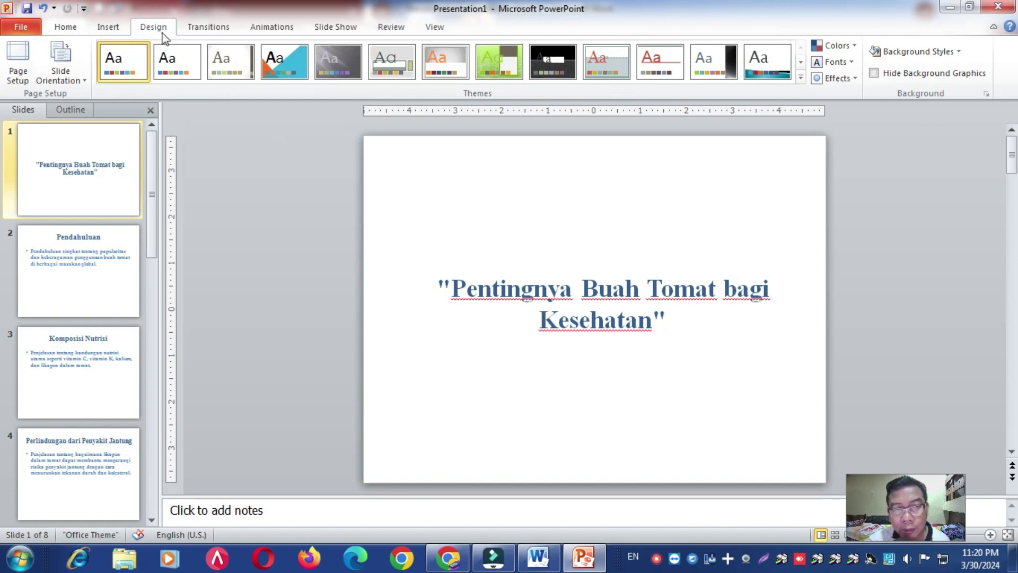
{"action": "left_click", "coordinate": [800, 62]}
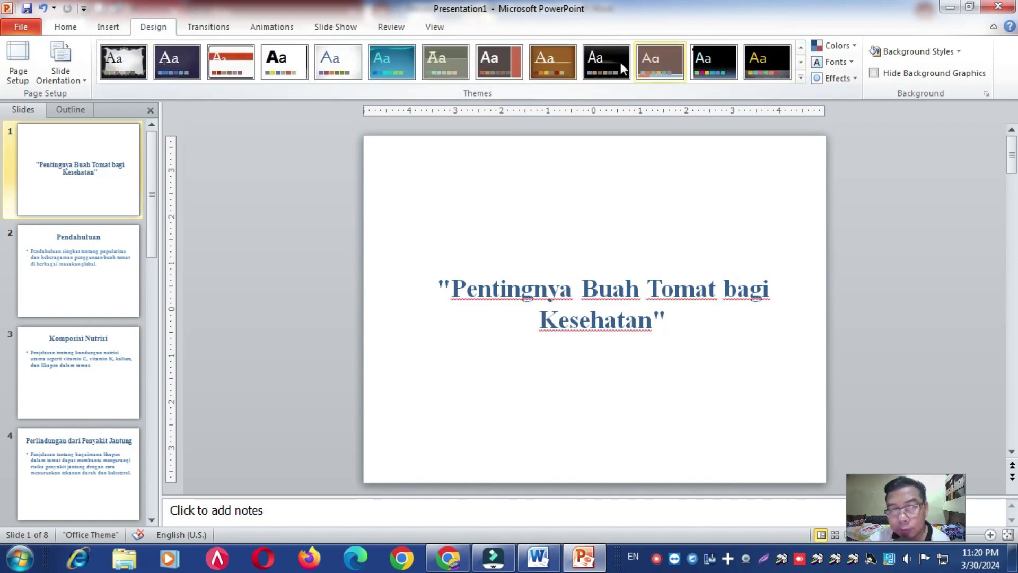
{"action": "right_click", "coordinate": [389, 65]}
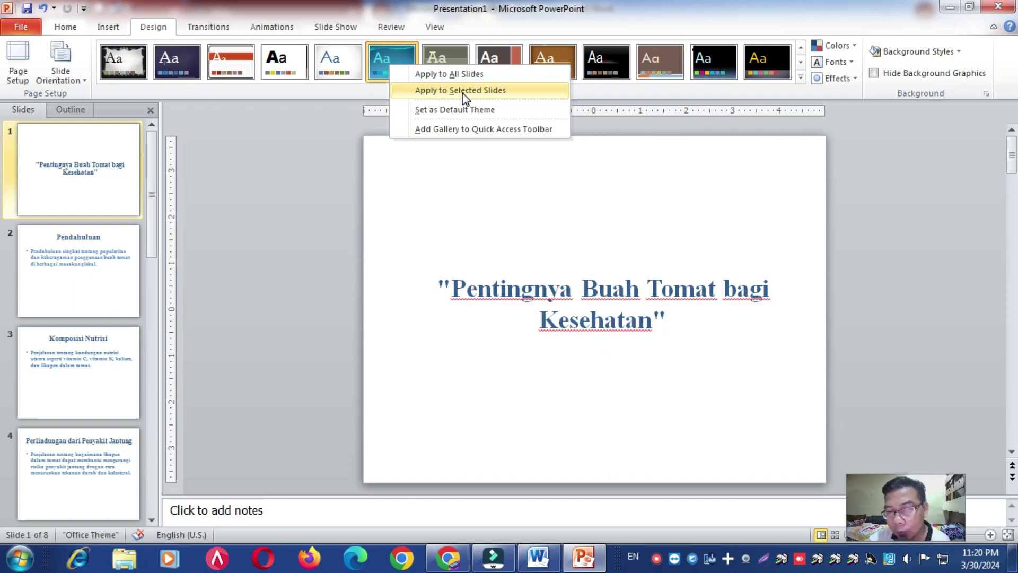
{"action": "left_click", "coordinate": [433, 96]}
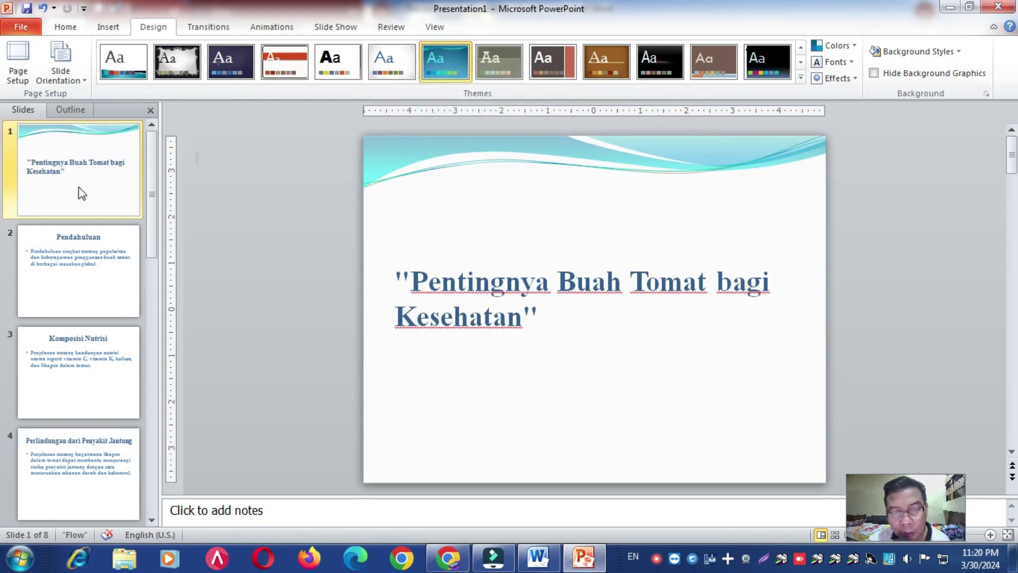
- Apply the Hardcover theme to the content slides starting from slide 2
{"action": "left_click", "coordinate": [86, 267]}
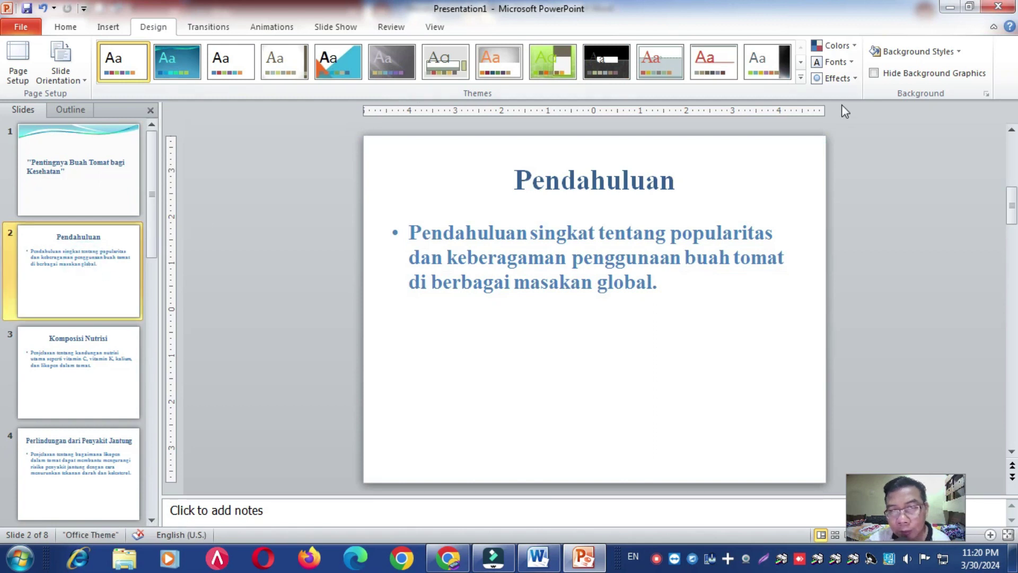
{"action": "left_click", "coordinate": [800, 62]}
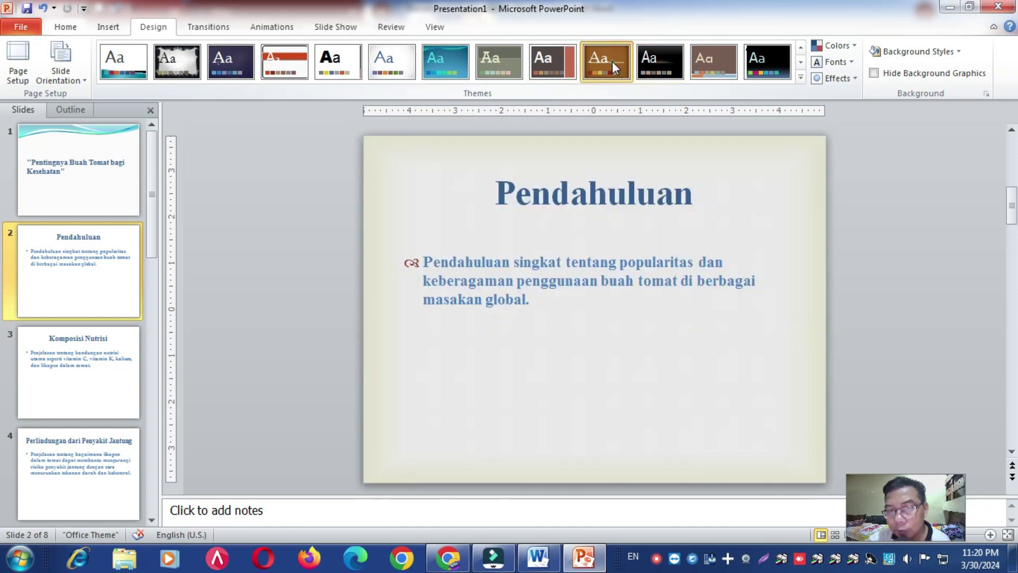
{"action": "left_click", "coordinate": [611, 62]}
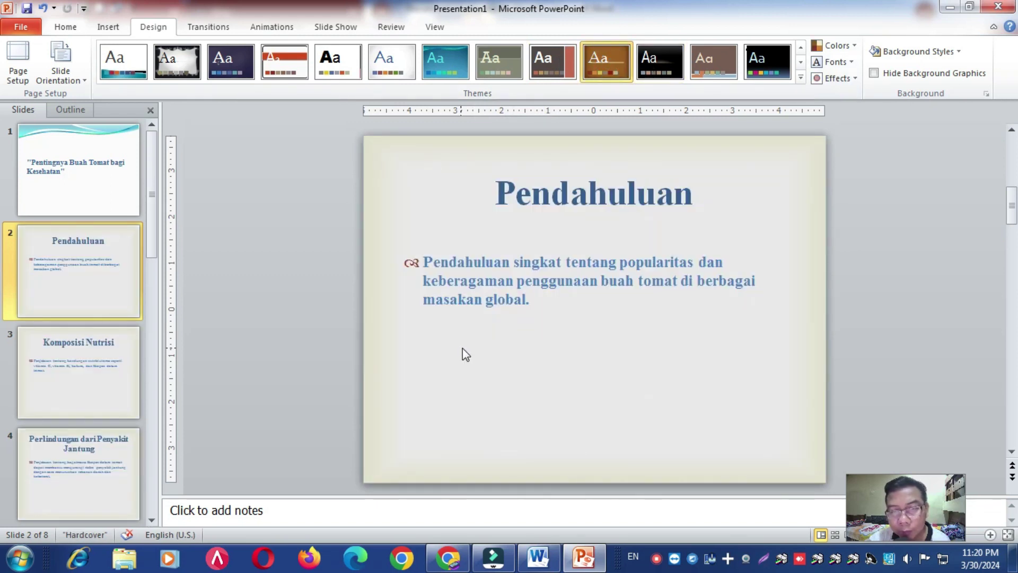
- Apply the dark Horizon theme to slide 3, Komposisi Nutrisi, only
{"action": "left_click", "coordinate": [90, 358]}
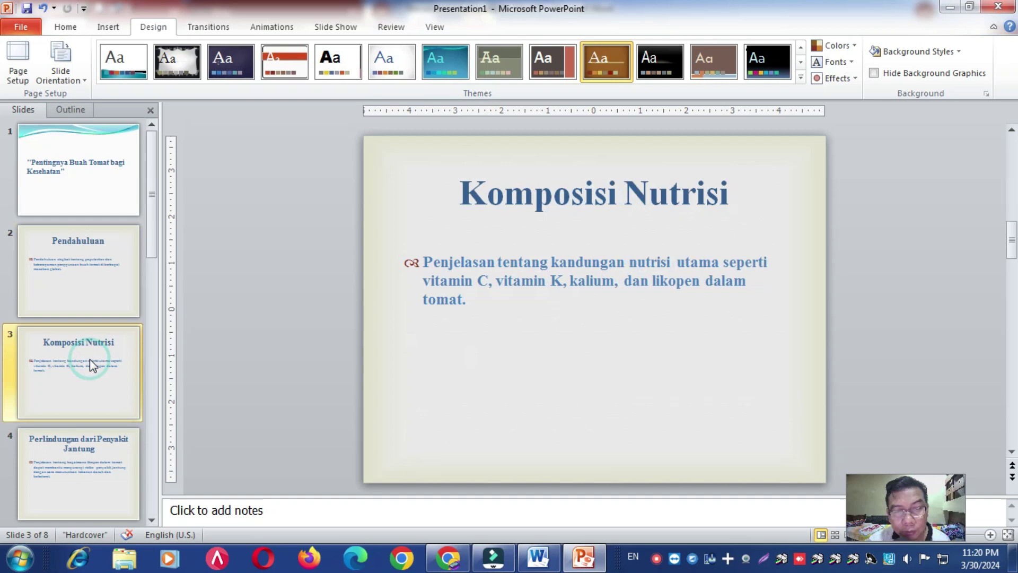
{"action": "left_click", "coordinate": [78, 456]}
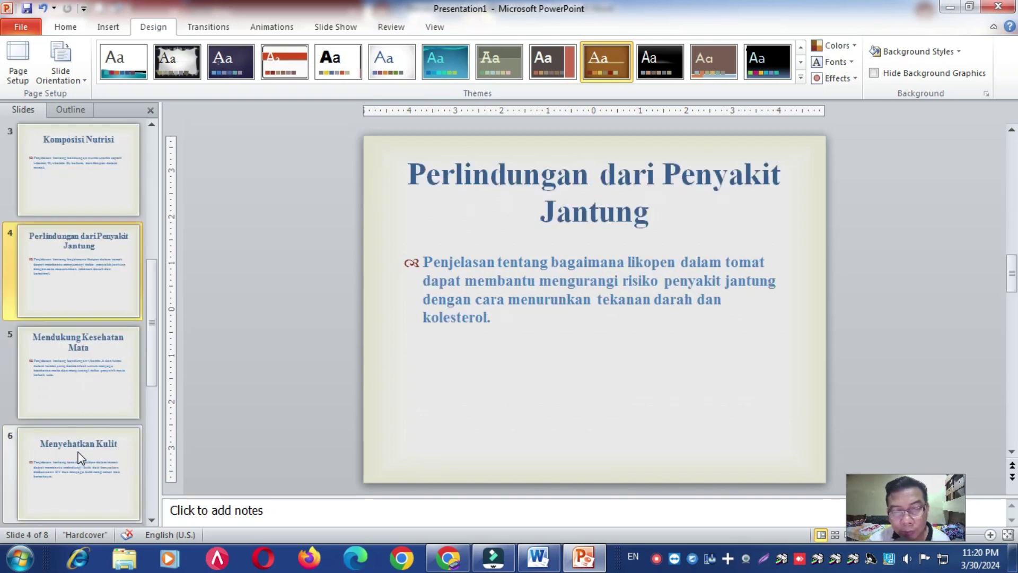
{"action": "scroll", "coordinate": [79, 455], "scroll_direction": "down", "scroll_amount": 2}
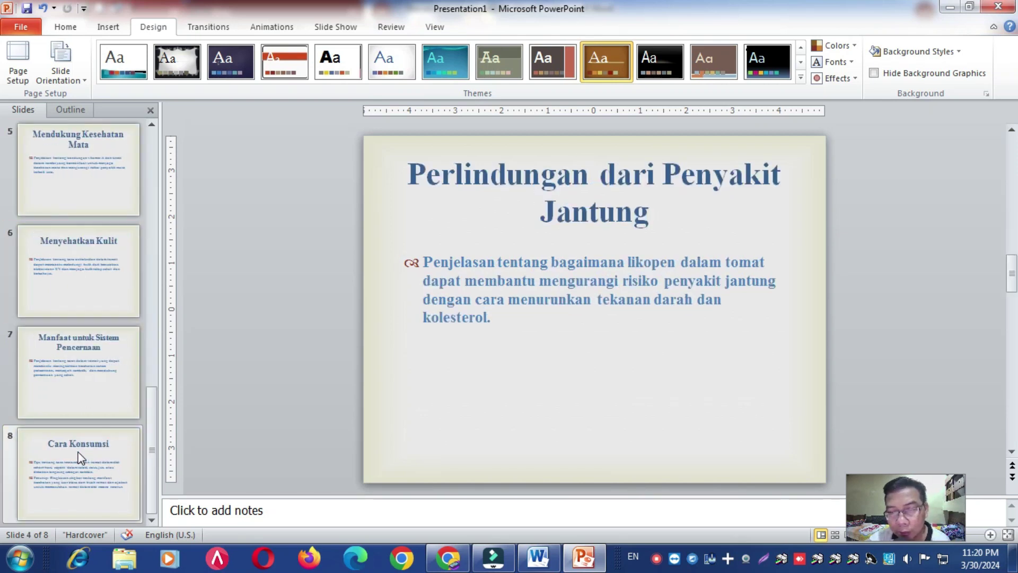
{"action": "scroll", "coordinate": [78, 456], "scroll_direction": "up", "scroll_amount": 2}
{"action": "scroll", "coordinate": [78, 456], "scroll_direction": "up", "scroll_amount": 2}
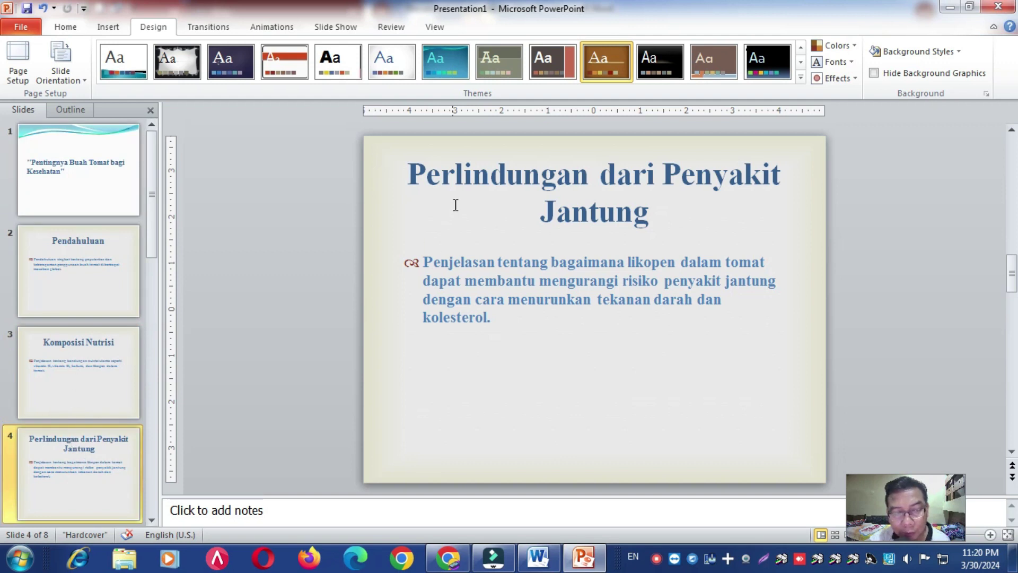
{"action": "left_click", "coordinate": [74, 383]}
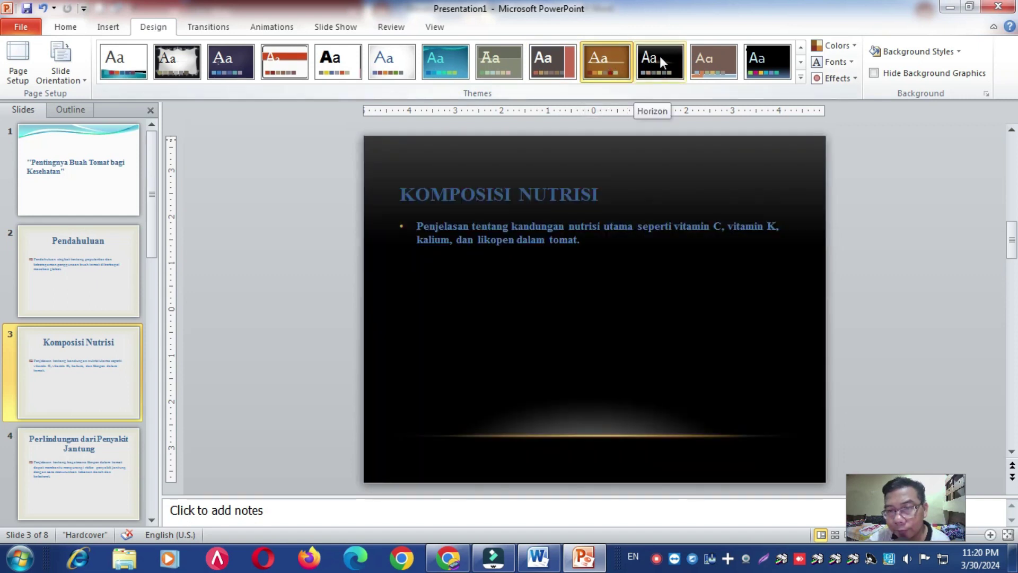
{"action": "right_click", "coordinate": [660, 56]}
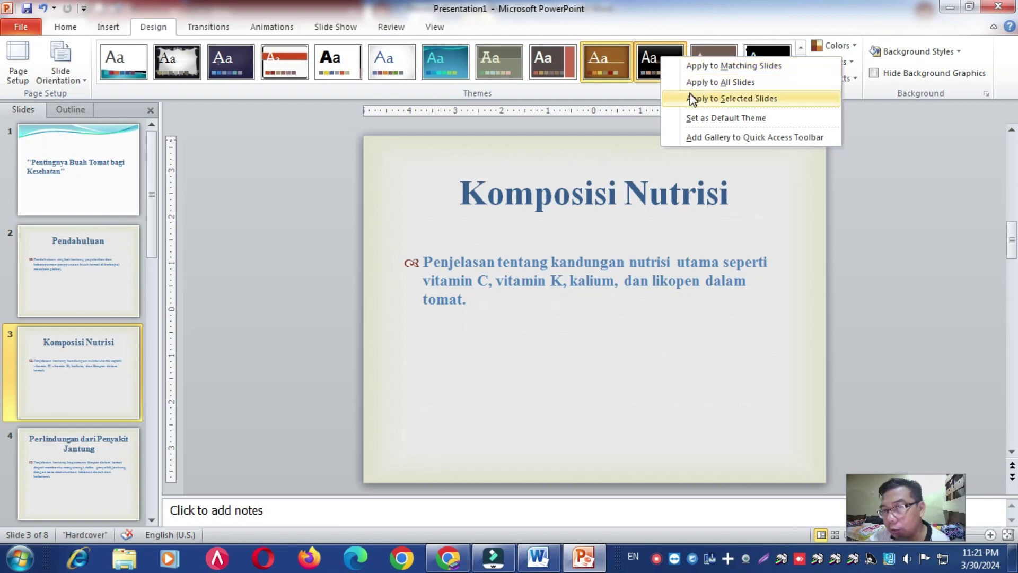
{"action": "left_click", "coordinate": [732, 98]}
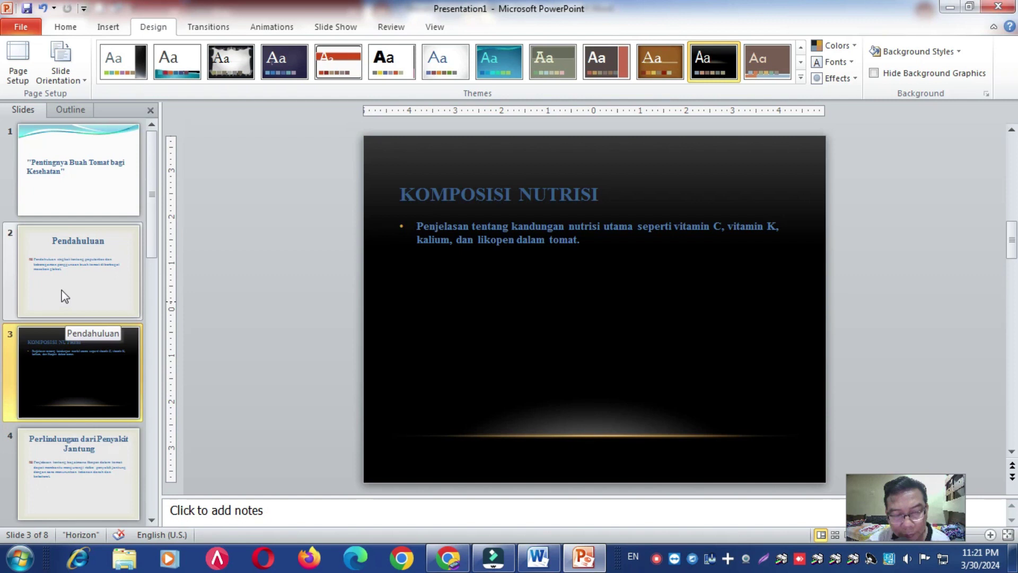
{"action": "scroll", "coordinate": [81, 386], "scroll_direction": "down", "scroll_amount": 3}
{"action": "scroll", "coordinate": [81, 387], "scroll_direction": "down", "scroll_amount": 1}
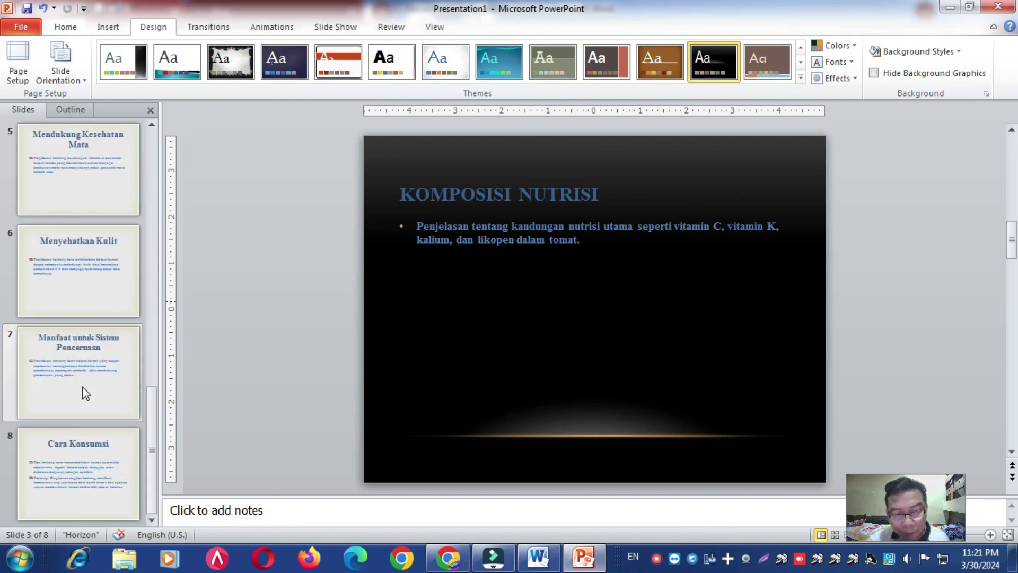
{"action": "scroll", "coordinate": [82, 387], "scroll_direction": "up", "scroll_amount": 3}
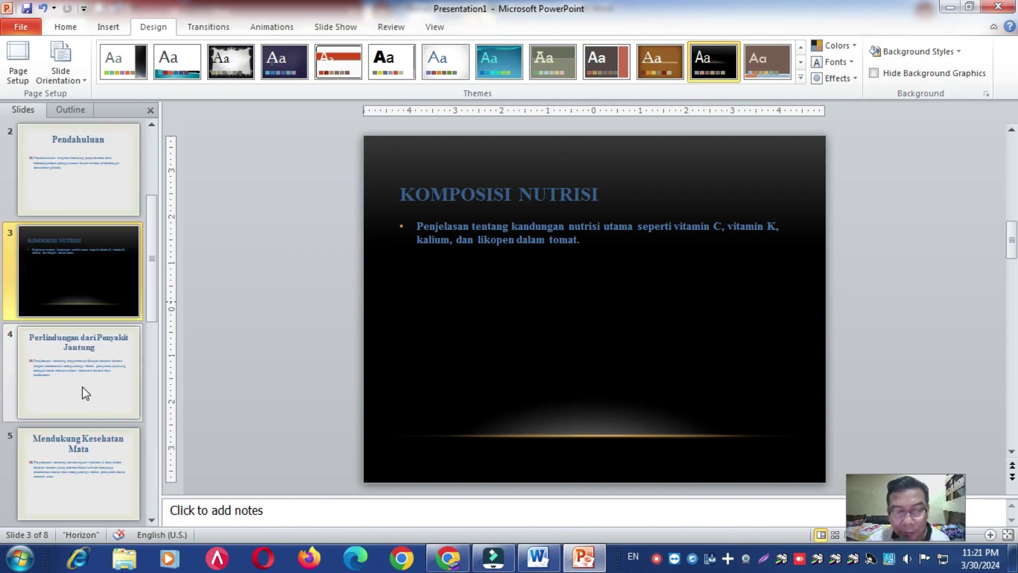
{"action": "scroll", "coordinate": [82, 387], "scroll_direction": "up", "scroll_amount": 1}
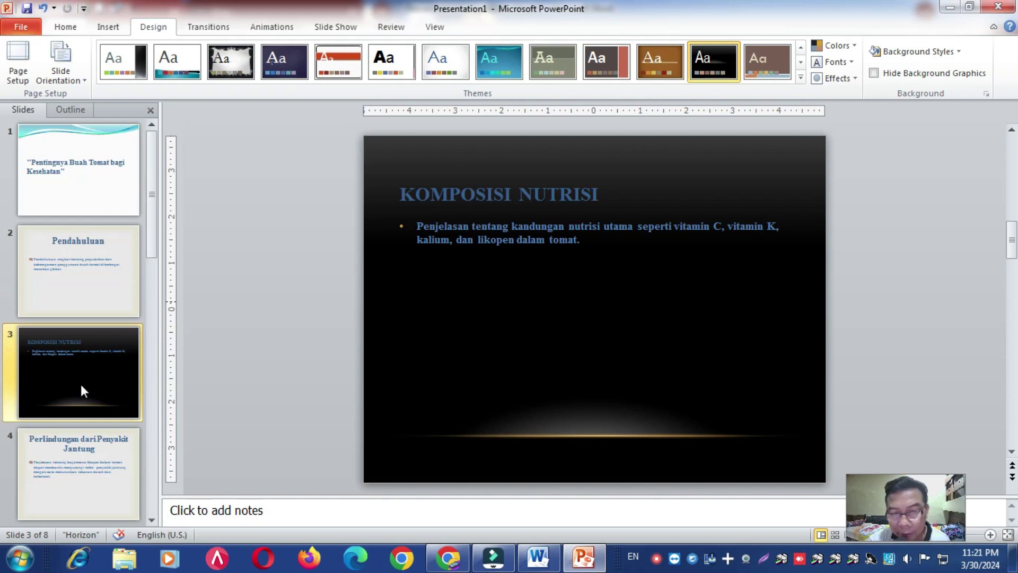
- Shrink slide 2's body text box from the top and left to make room
{"action": "left_click", "coordinate": [59, 303]}
{"action": "left_click", "coordinate": [457, 262]}
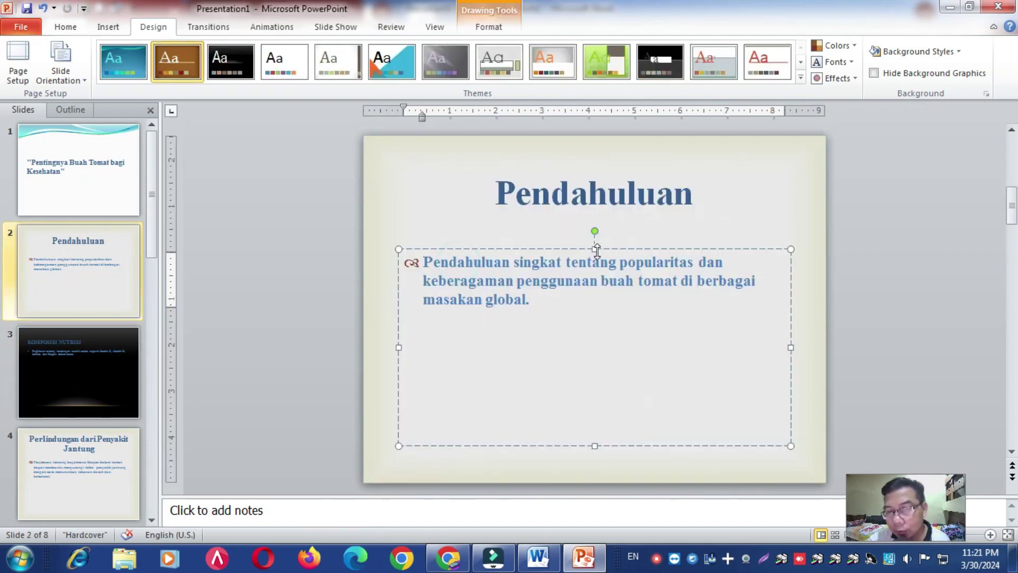
{"action": "left_click_drag", "start_coordinate": [597, 249], "coordinate": [599, 268]}
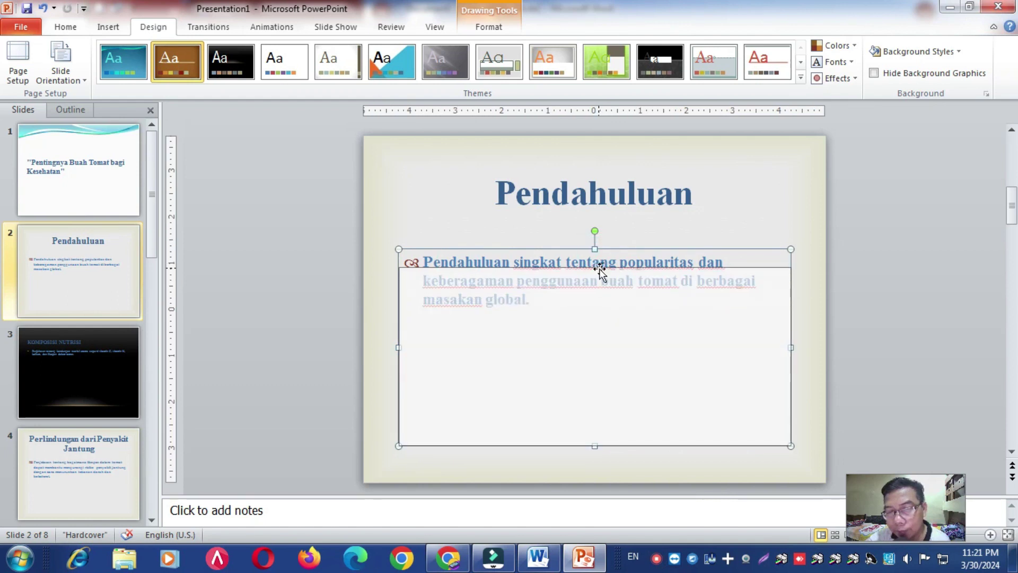
{"action": "left_click_drag", "start_coordinate": [397, 356], "coordinate": [577, 346]}
{"action": "left_click", "coordinate": [476, 332]}
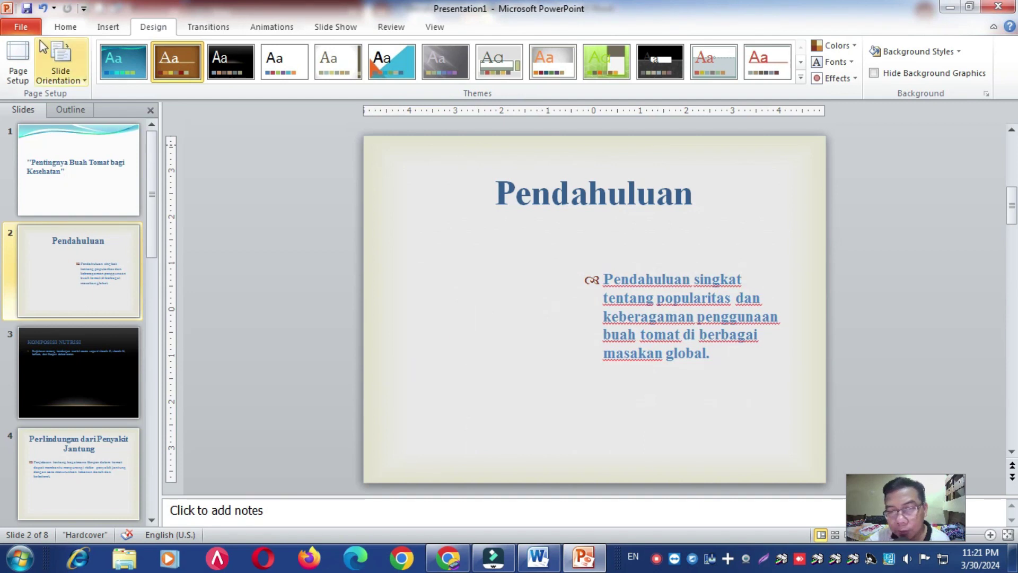
- Insert the pramu2 photo and place it left of the bullet text
{"action": "left_click", "coordinate": [108, 28]}
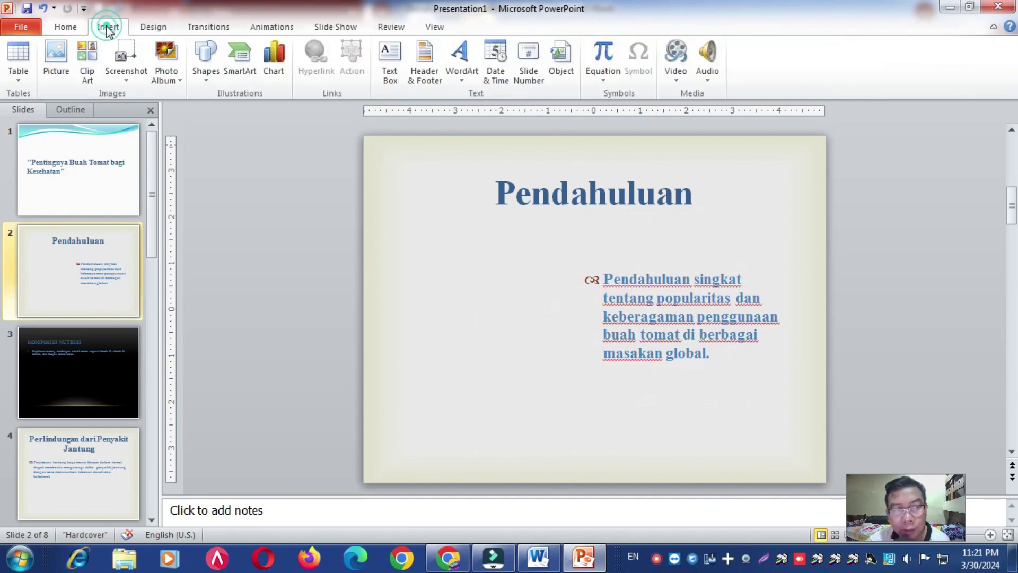
{"action": "left_click", "coordinate": [60, 76]}
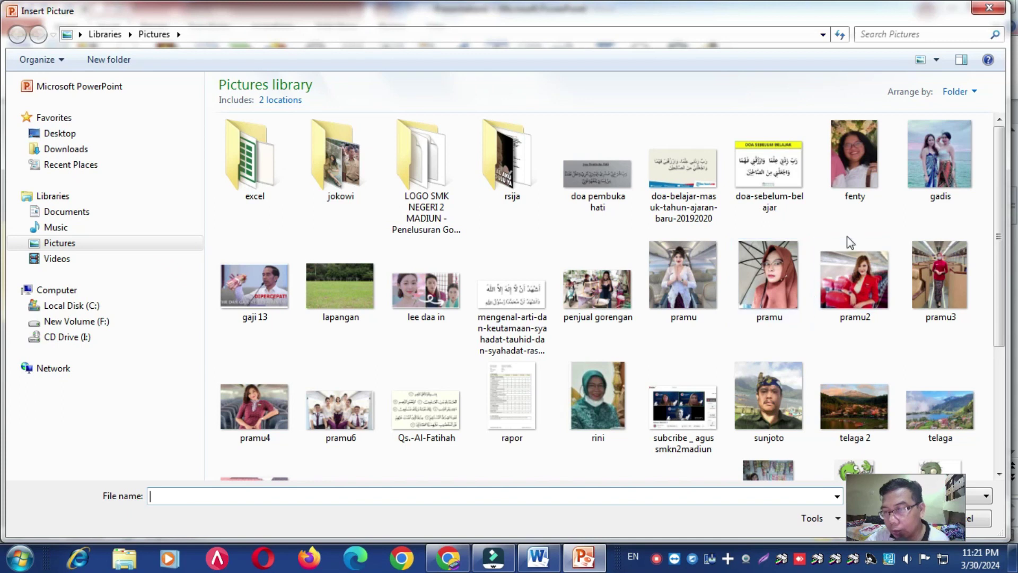
{"action": "left_click", "coordinate": [855, 300]}
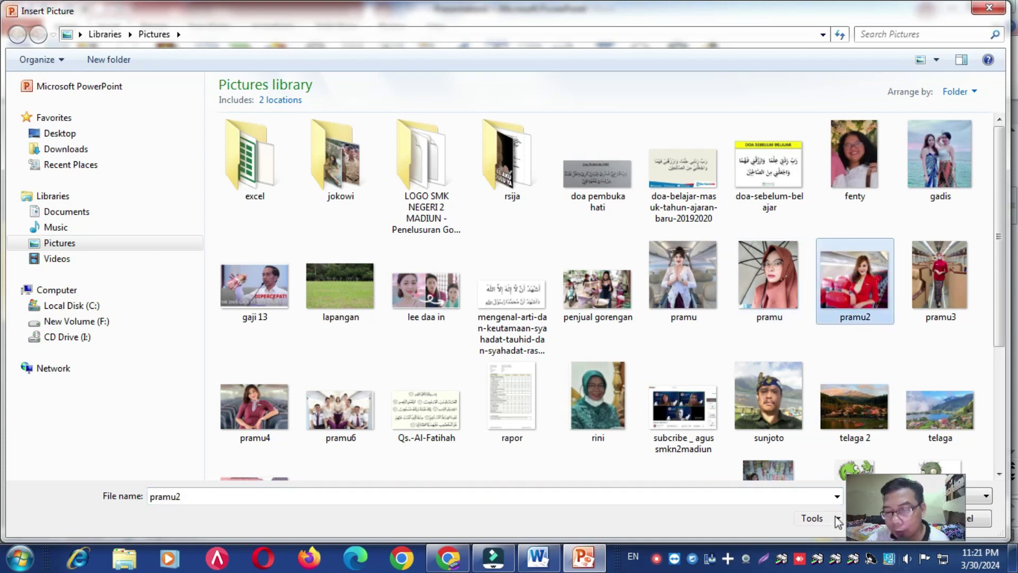
{"action": "left_click", "coordinate": [881, 517]}
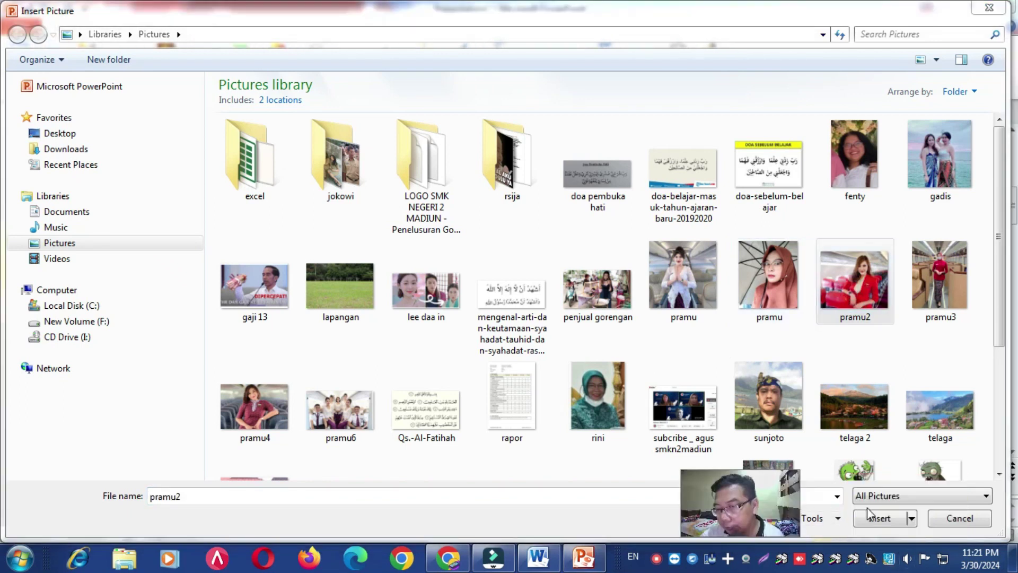
{"action": "left_click", "coordinate": [880, 518]}
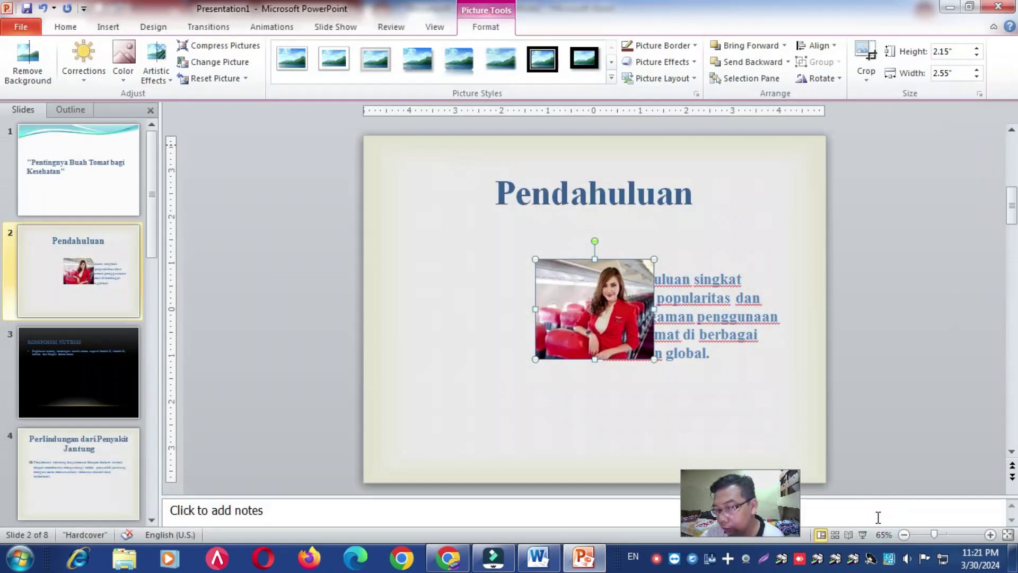
{"action": "mouse_move", "coordinate": [603, 326]}
{"action": "left_mouse_down"}
{"action": "mouse_move", "coordinate": [516, 348]}
{"action": "mouse_move", "coordinate": [536, 332]}
{"action": "left_mouse_up"}
{"action": "left_click", "coordinate": [595, 387]}
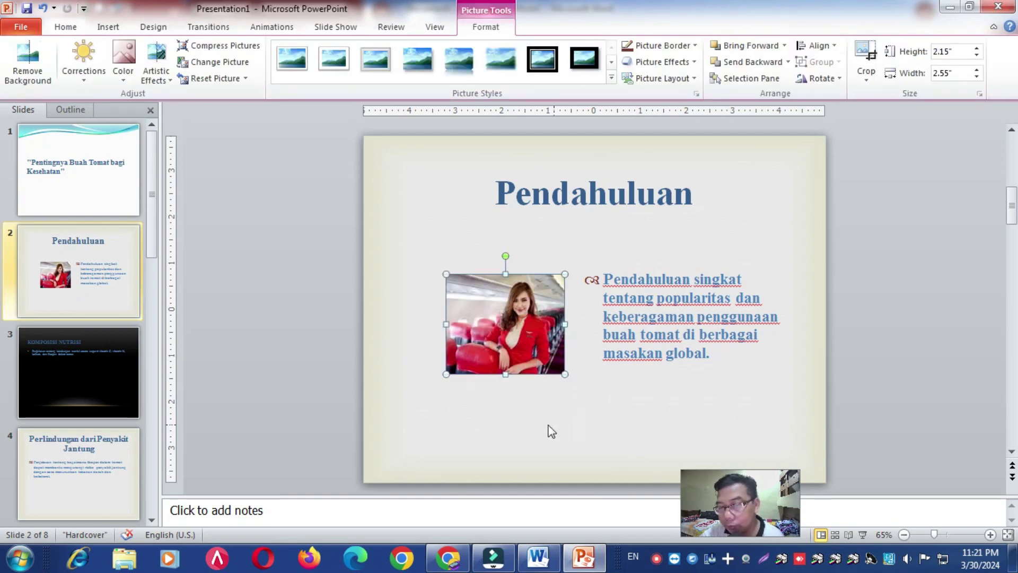
{"action": "left_click", "coordinate": [518, 419]}
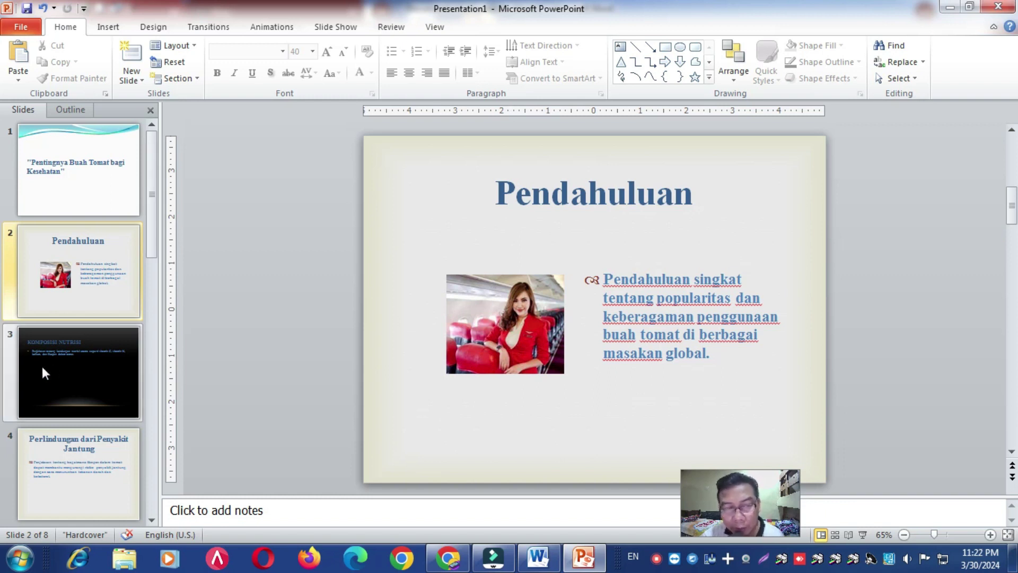
- Give the Pendahuluan title and photo Float In, and the bullet text box Split
{"action": "scroll", "coordinate": [75, 361], "scroll_direction": "down", "scroll_amount": 3}
{"action": "scroll", "coordinate": [74, 361], "scroll_direction": "up", "scroll_amount": 3}
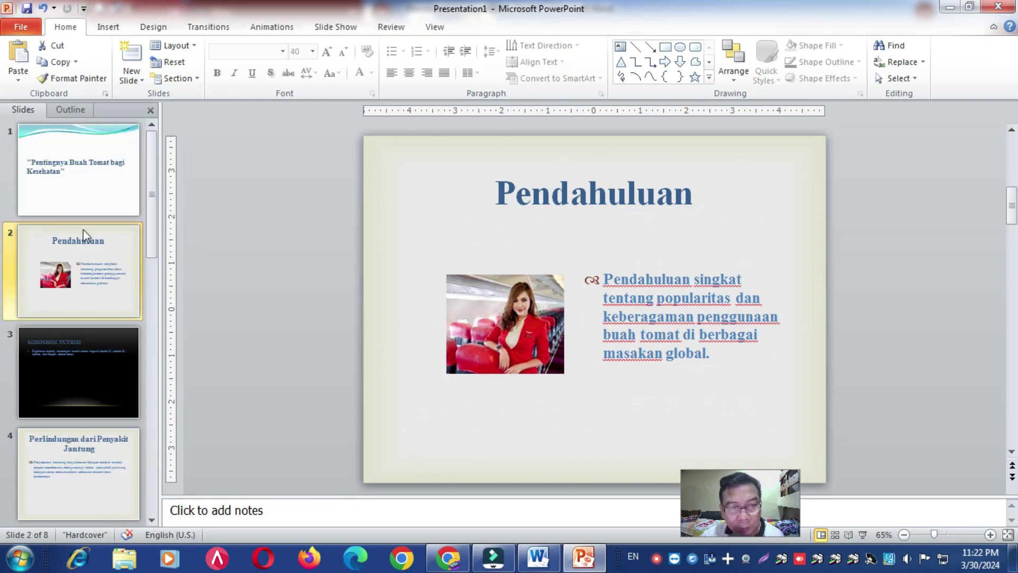
{"action": "left_click", "coordinate": [94, 254]}
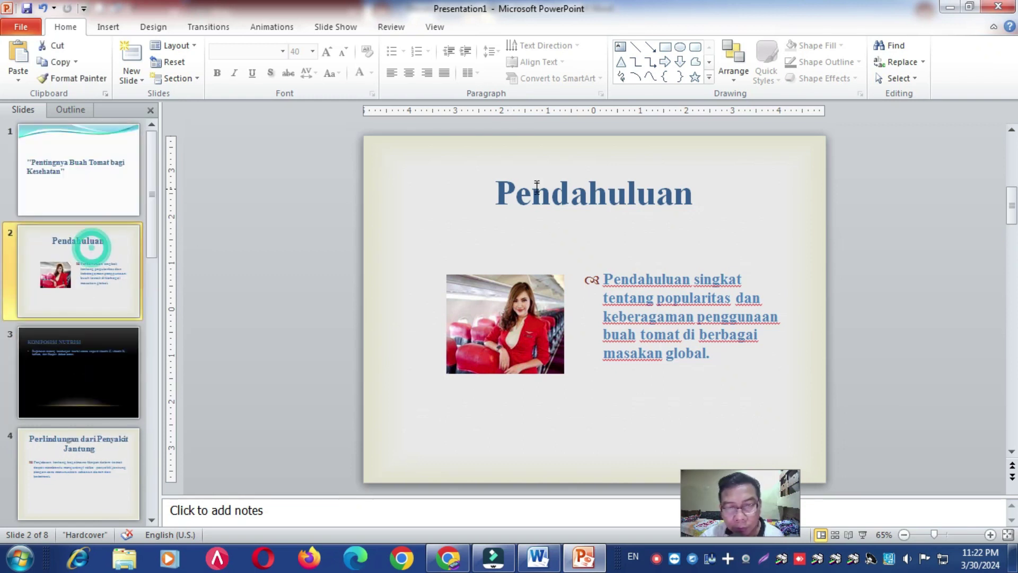
{"action": "left_click", "coordinate": [534, 182]}
{"action": "left_click", "coordinate": [534, 220]}
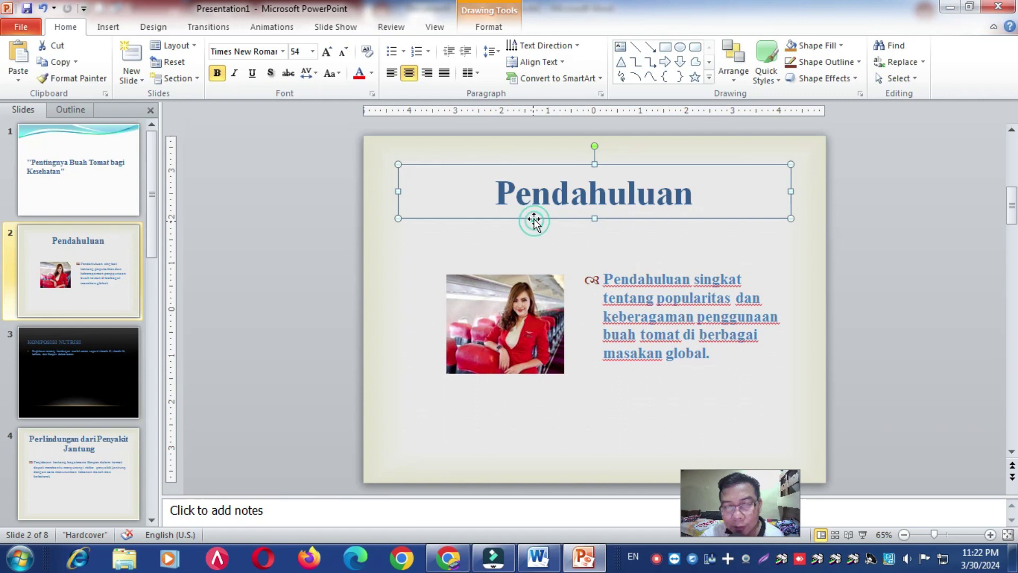
{"action": "left_click", "coordinate": [268, 27]}
{"action": "left_click", "coordinate": [299, 76]}
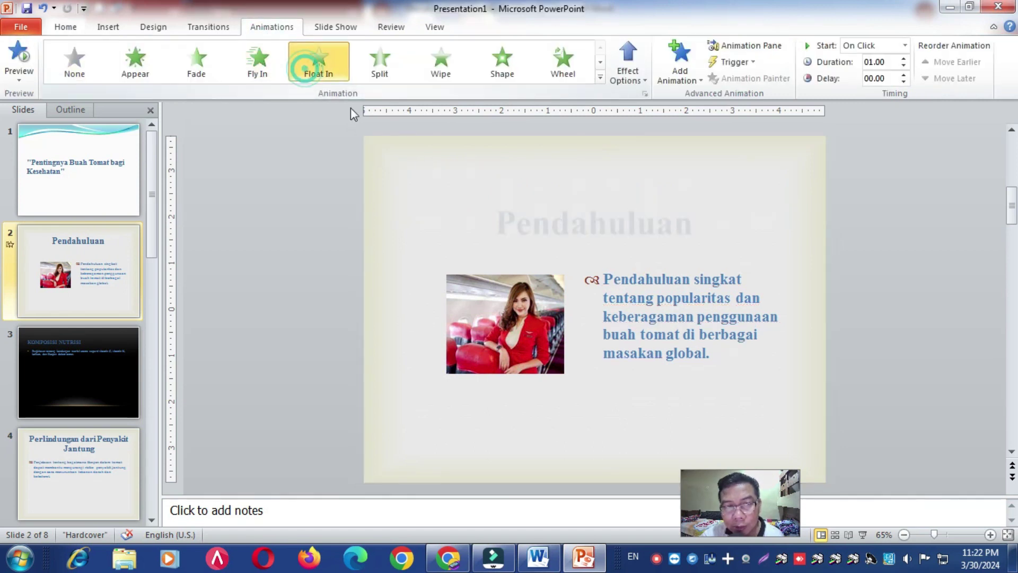
{"action": "left_click", "coordinate": [524, 302]}
{"action": "left_click", "coordinate": [324, 76]}
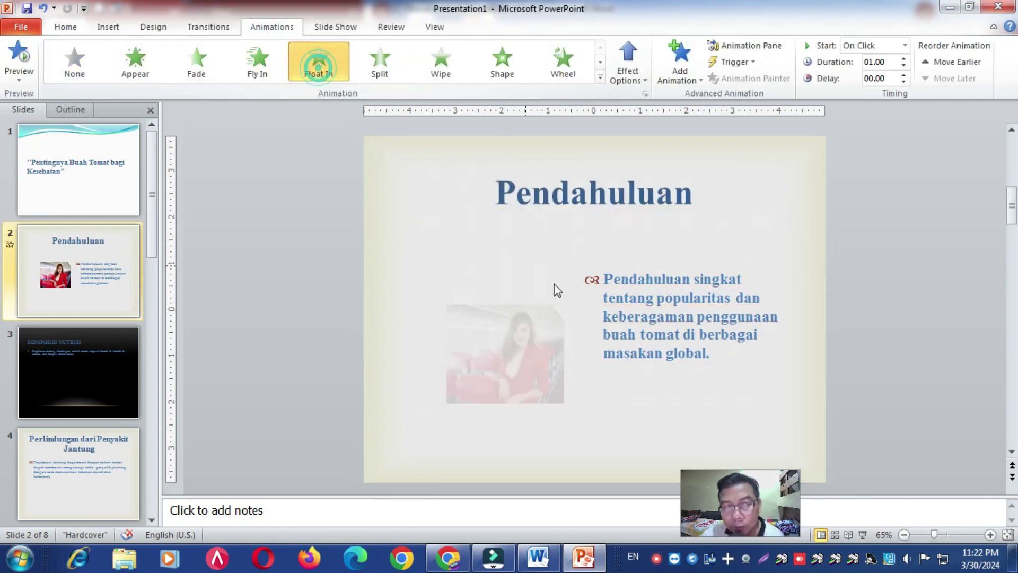
{"action": "left_click", "coordinate": [609, 318]}
{"action": "left_click", "coordinate": [374, 69]}
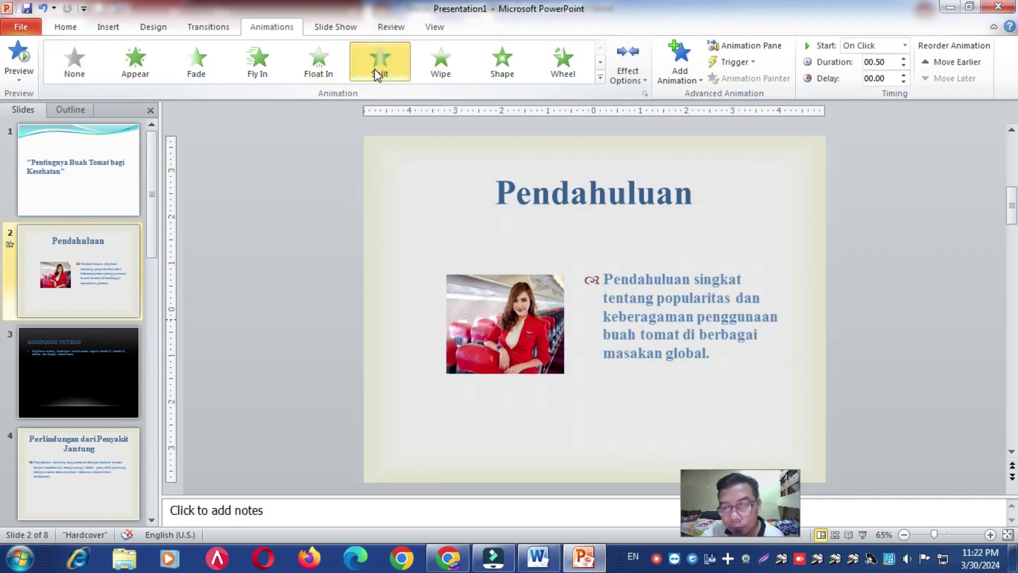
- Play slide 2's title, photo and bullet animations in a slide show, exiting at slide 3
{"action": "left_click", "coordinate": [863, 535]}
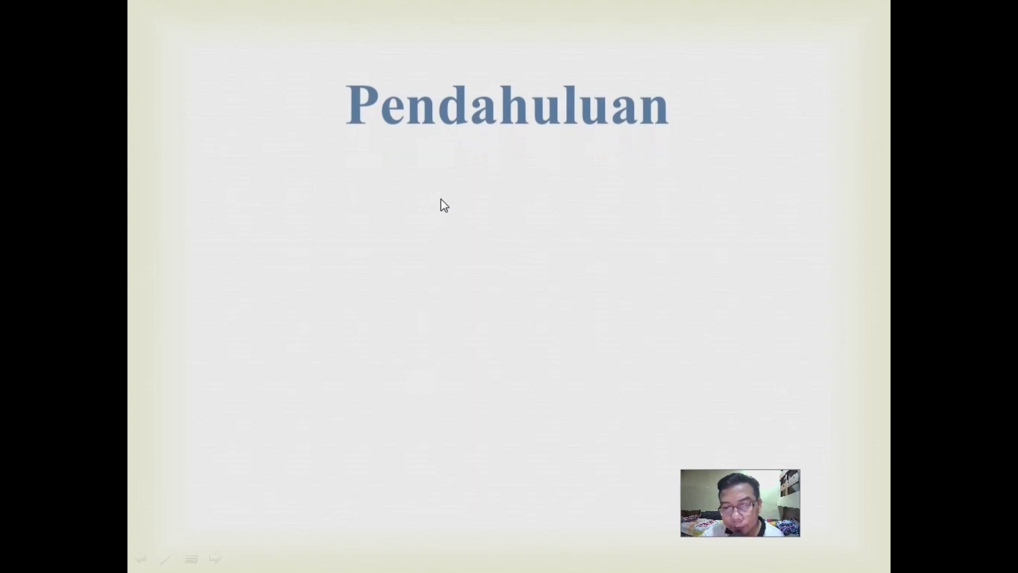
{"action": "left_click", "coordinate": [440, 198]}
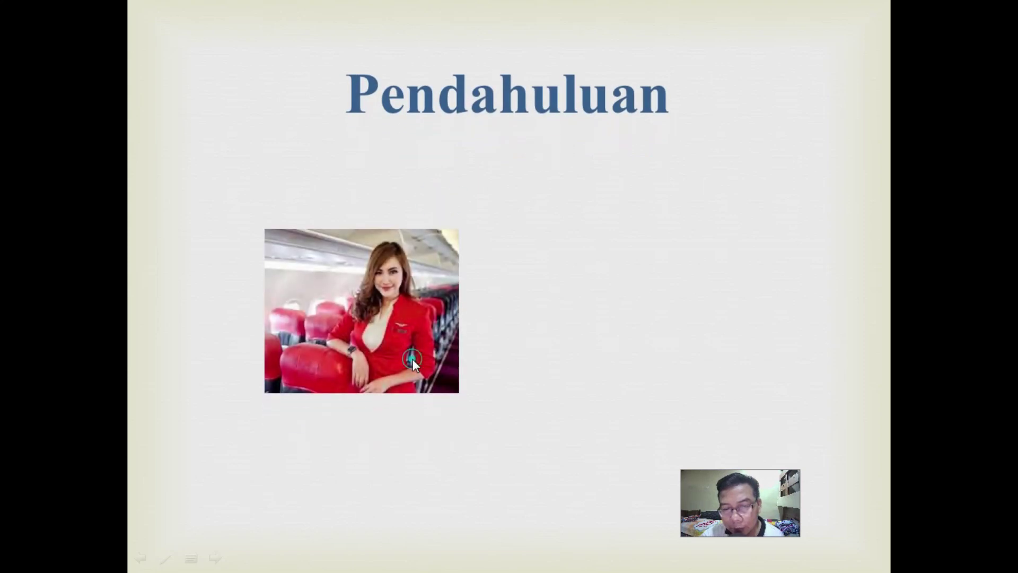
{"action": "left_click", "coordinate": [412, 358]}
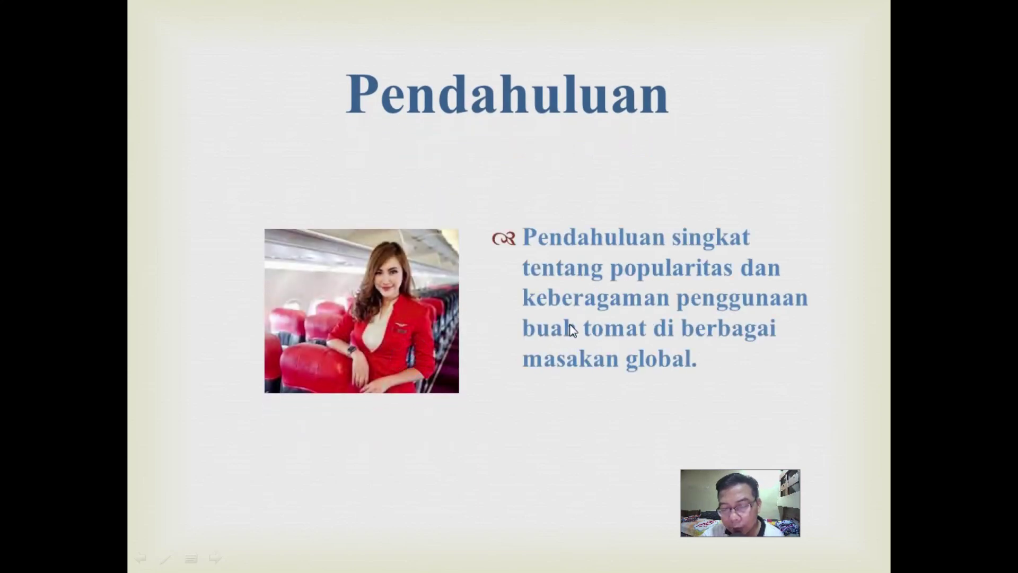
{"action": "left_click", "coordinate": [575, 372]}
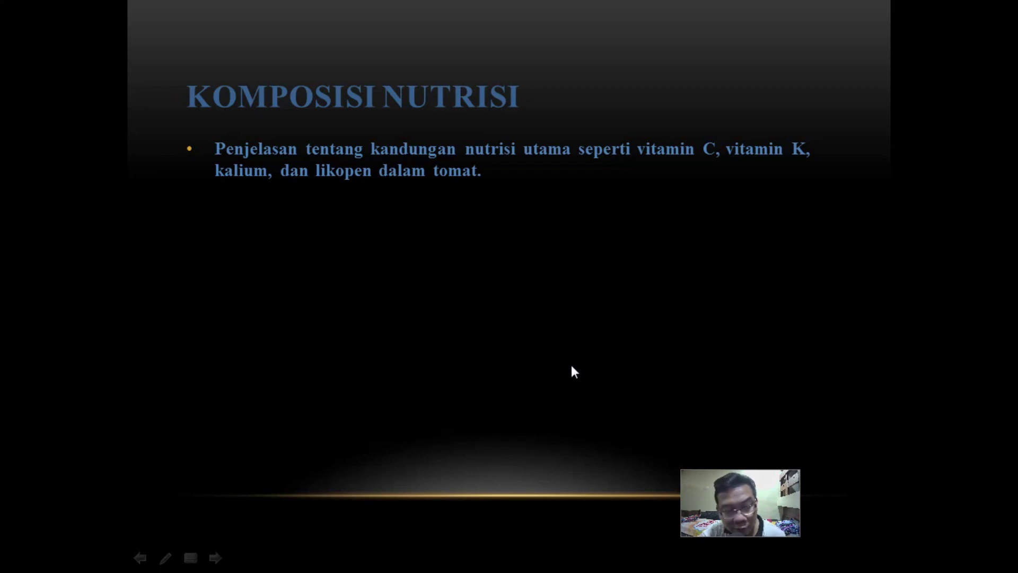
{"action": "key", "text": "Escape"}
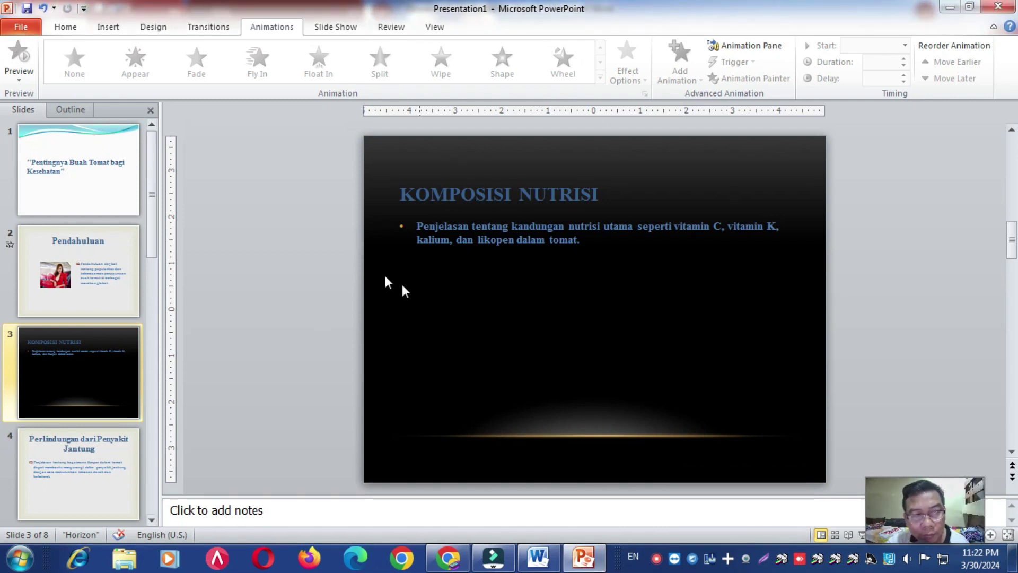
- Save as 'Pentingnya Buah Tomat bagi Kesehatan' in F:\dataku as a PowerPoint 97-2003 Presentation
{"action": "left_click", "coordinate": [21, 27]}
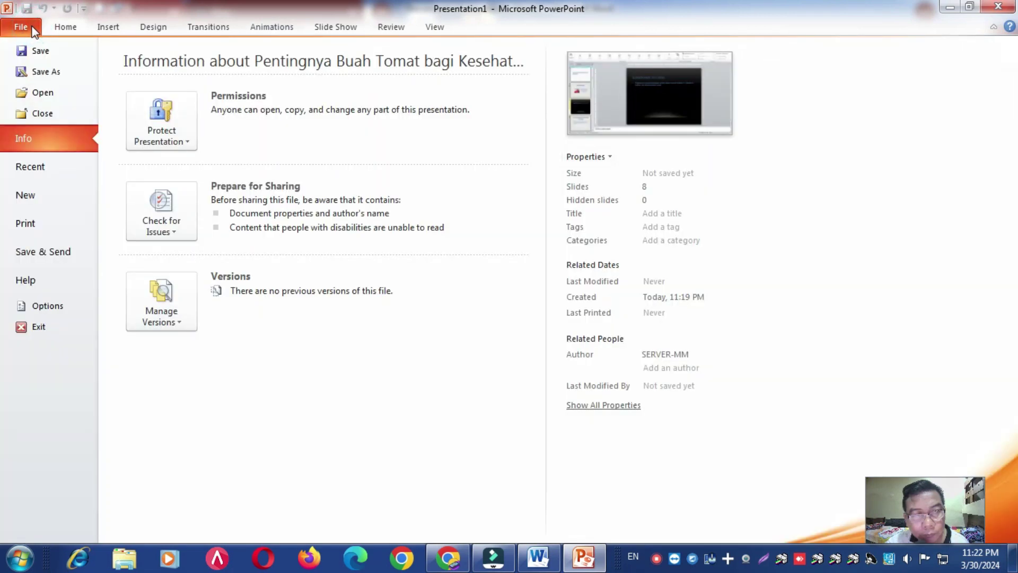
{"action": "left_click", "coordinate": [41, 55]}
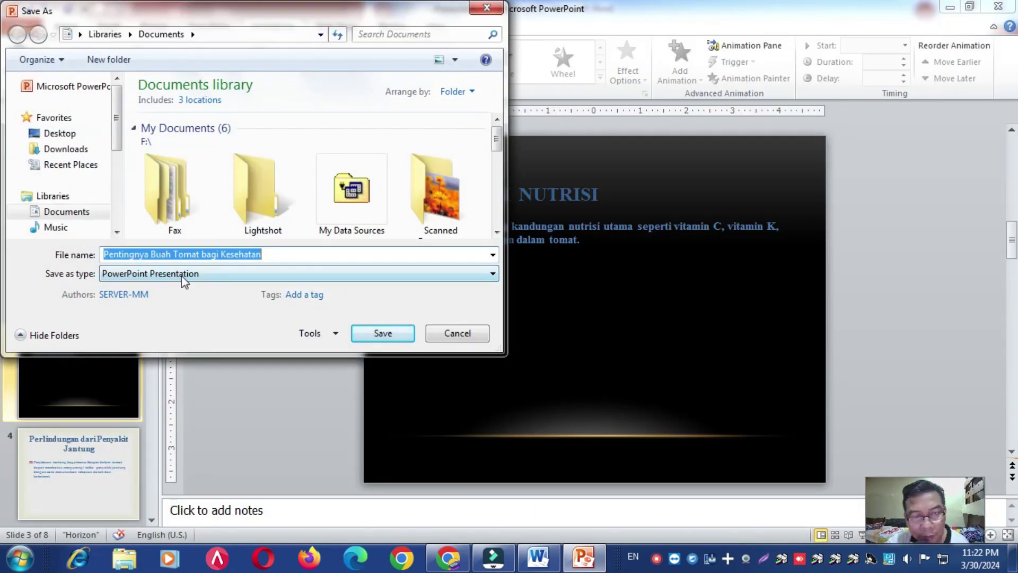
{"action": "mouse_move", "coordinate": [63, 175]}
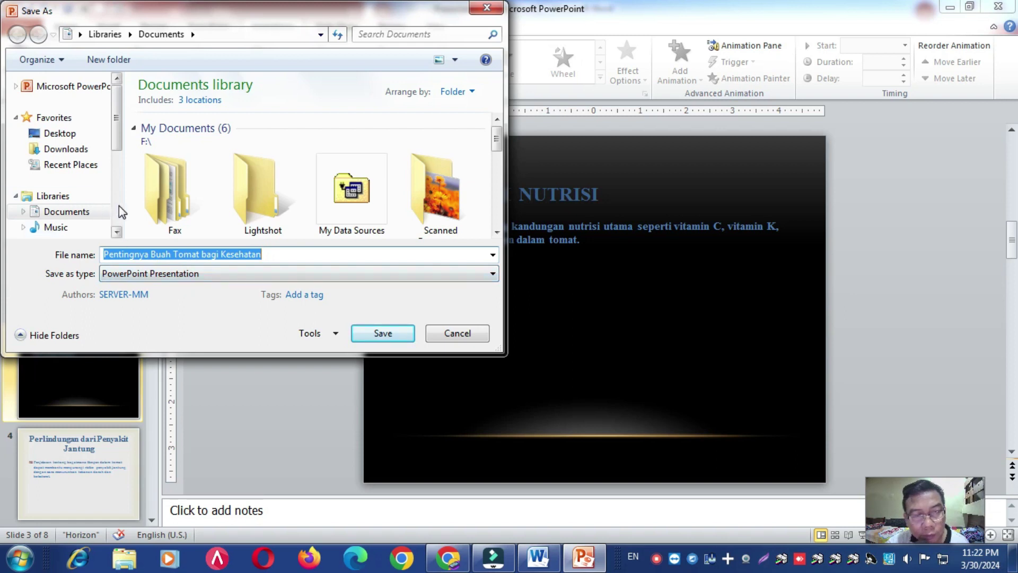
{"action": "scroll", "coordinate": [118, 211], "scroll_direction": "down", "scroll_amount": 3}
{"action": "left_click", "coordinate": [74, 189]}
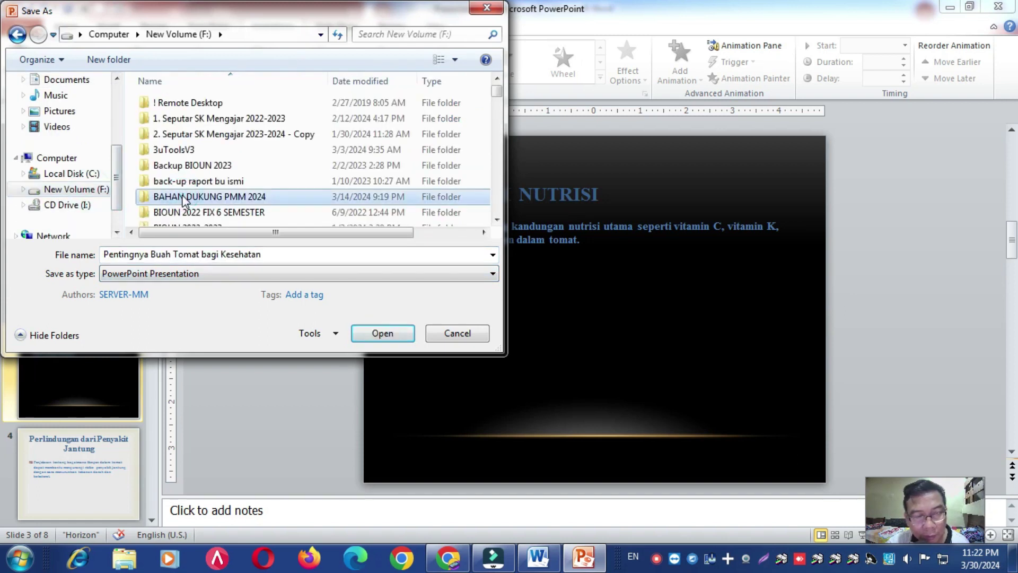
{"action": "scroll", "coordinate": [184, 200], "scroll_direction": "down", "scroll_amount": 5}
{"action": "double_click", "coordinate": [172, 133]}
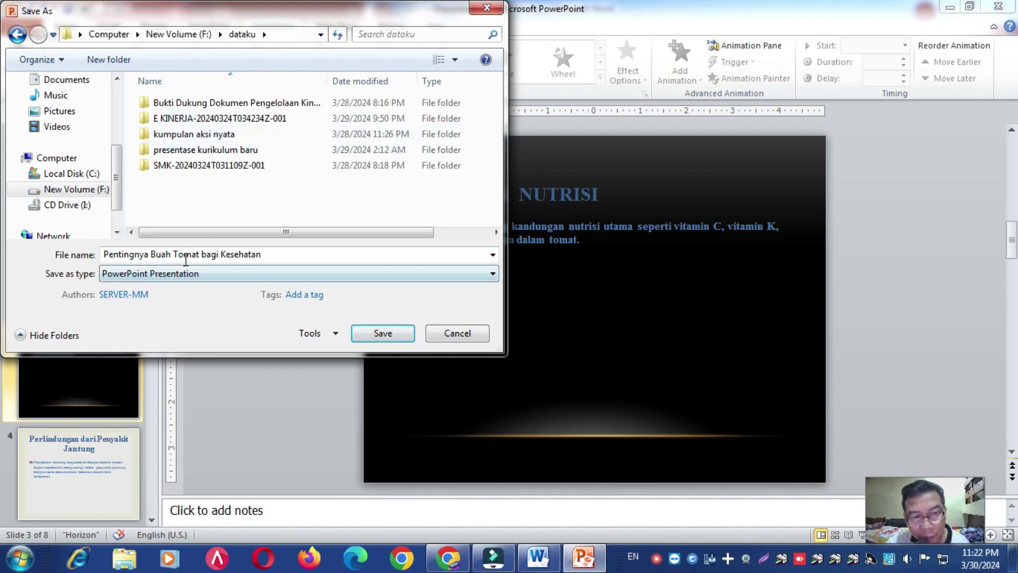
{"action": "left_click", "coordinate": [113, 256]}
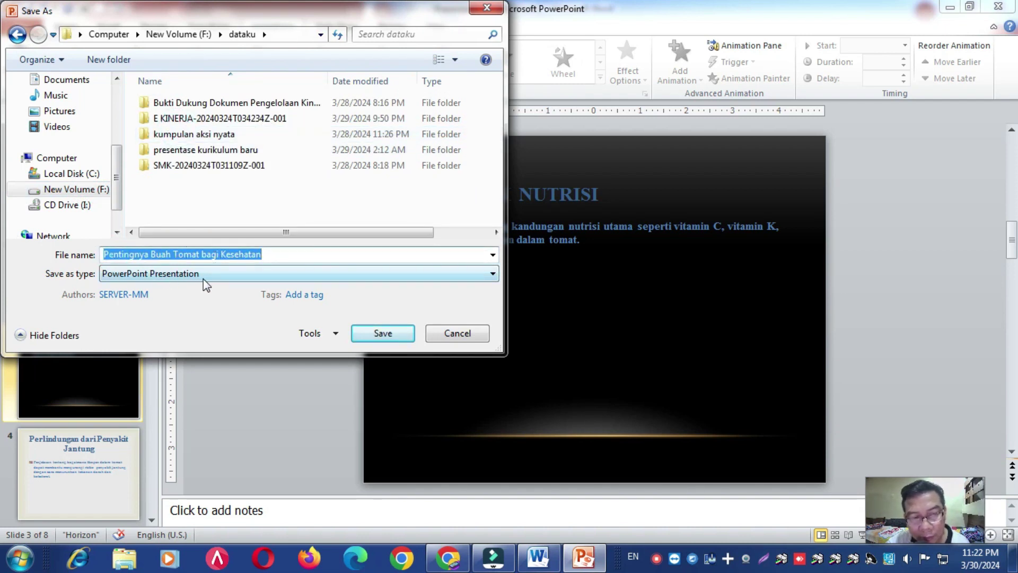
{"action": "left_click", "coordinate": [204, 278]}
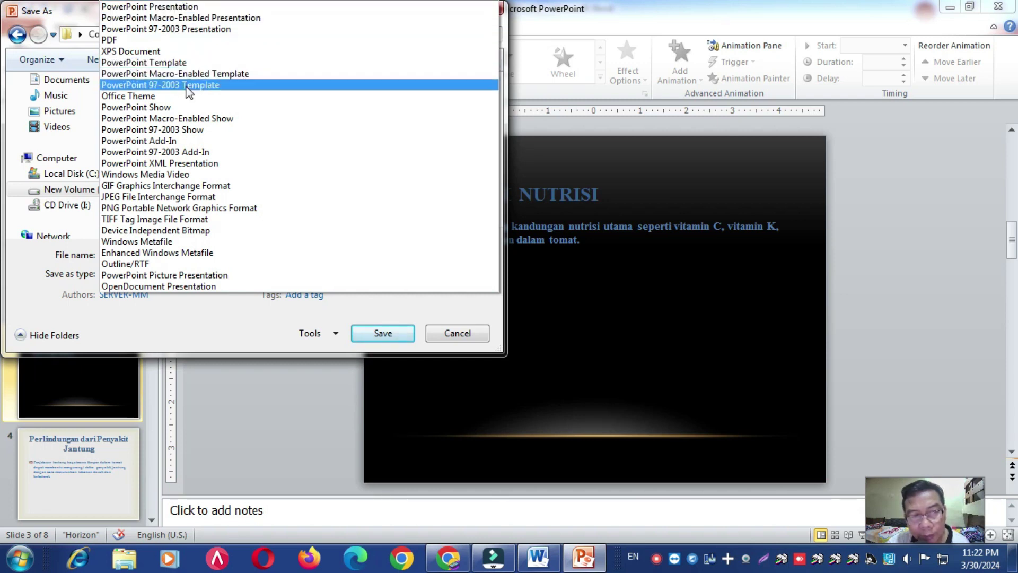
{"action": "left_click", "coordinate": [182, 29]}
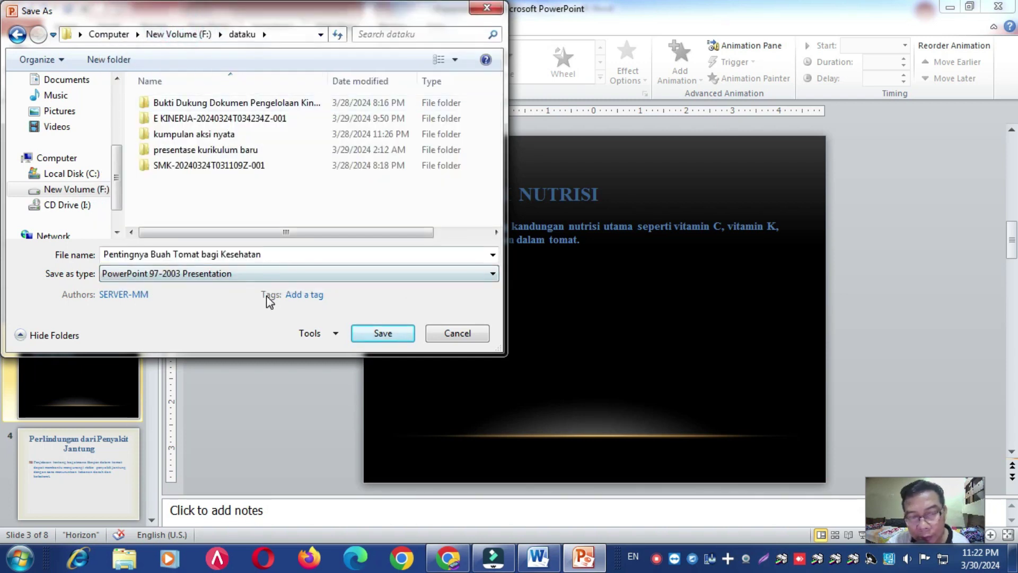
{"action": "left_click", "coordinate": [382, 335]}
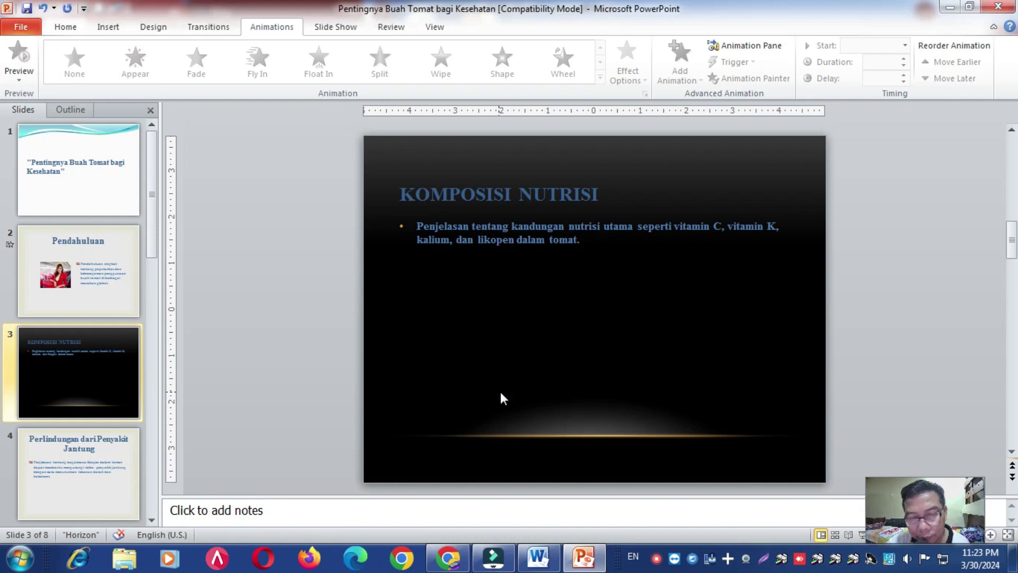
- Run the slide show from the title slide to slide 5, Mendukung Kesehatan Mata, then exit
{"action": "left_click", "coordinate": [101, 197]}
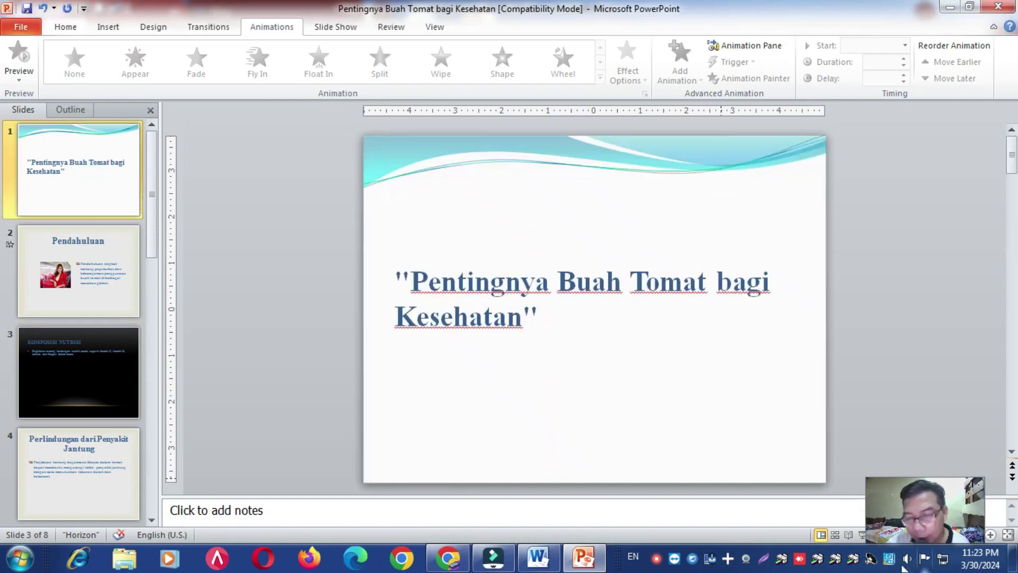
{"action": "left_click", "coordinate": [862, 535]}
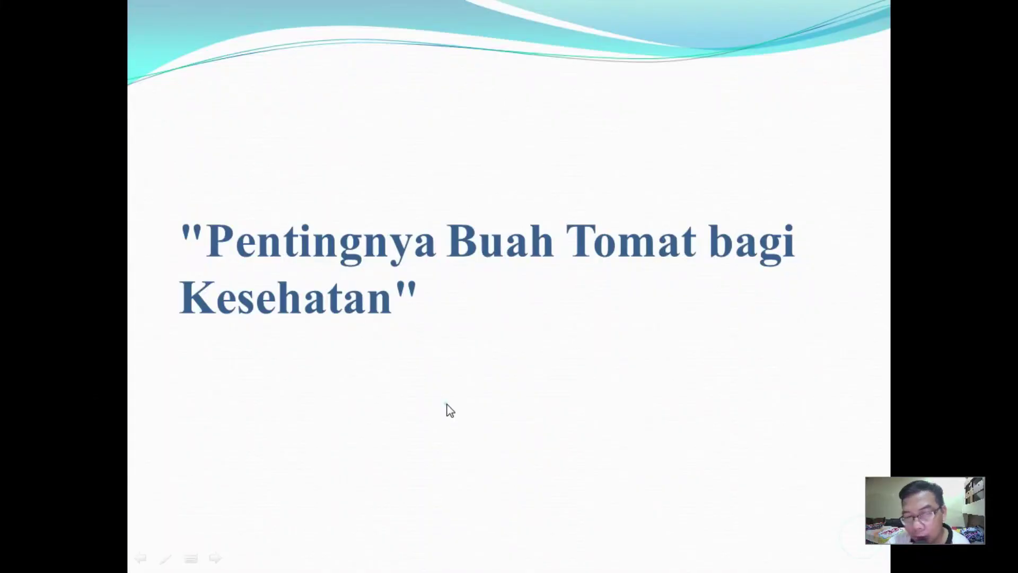
{"action": "left_click", "coordinate": [447, 405]}
{"action": "left_click", "coordinate": [448, 404]}
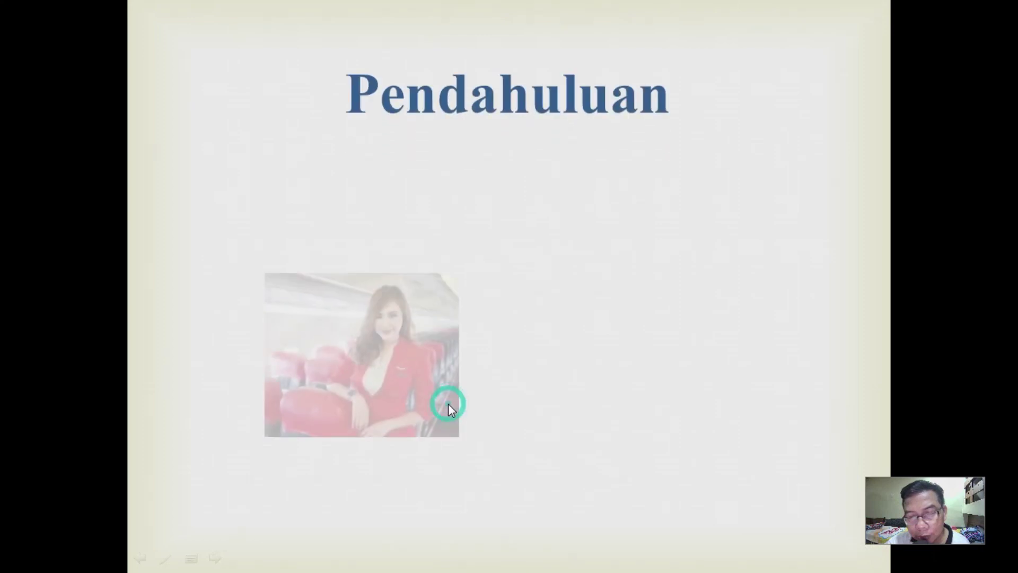
{"action": "left_click", "coordinate": [449, 404]}
{"action": "left_click", "coordinate": [448, 403]}
{"action": "left_click", "coordinate": [449, 404]}
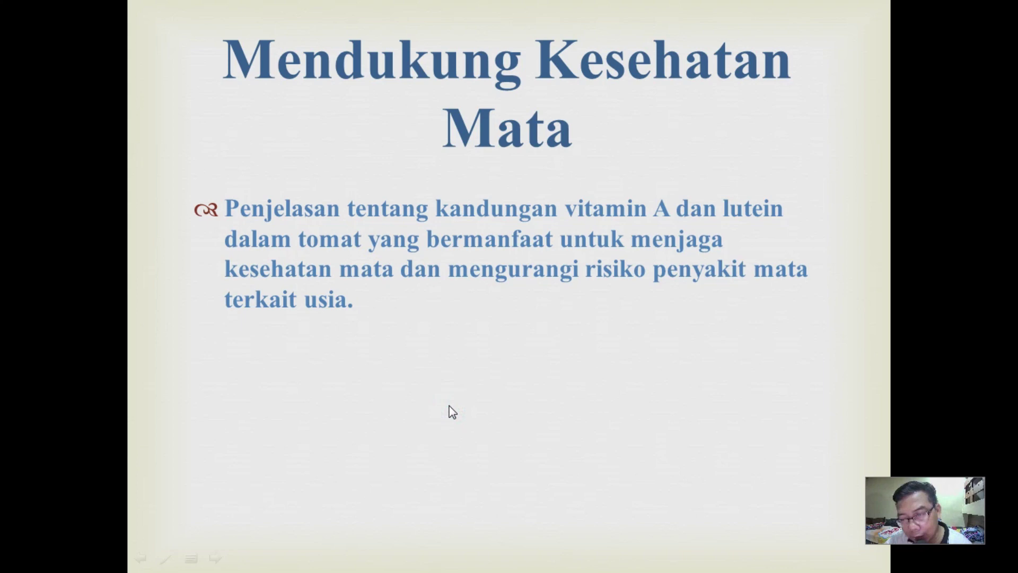
{"action": "key", "text": "Escape"}
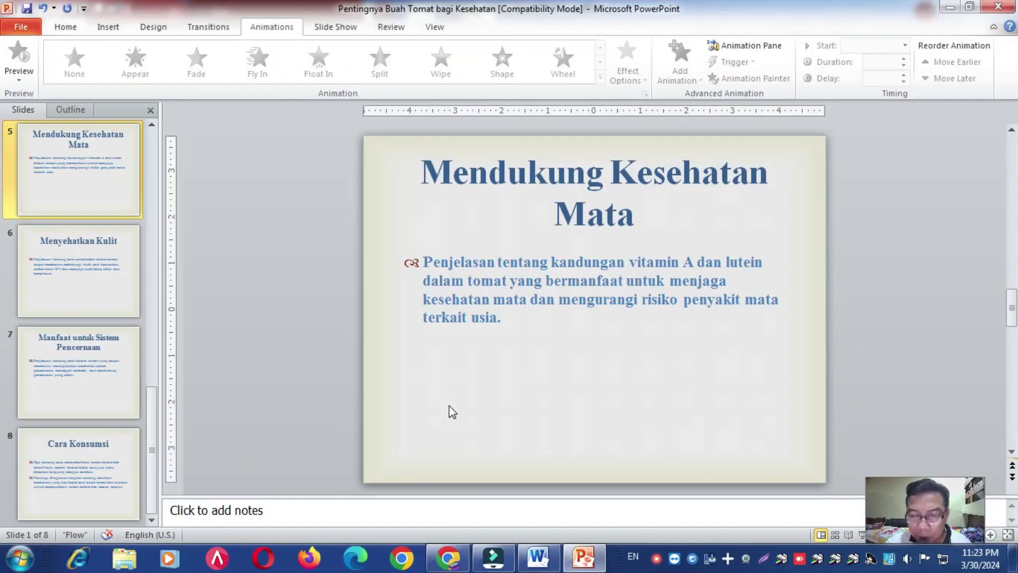